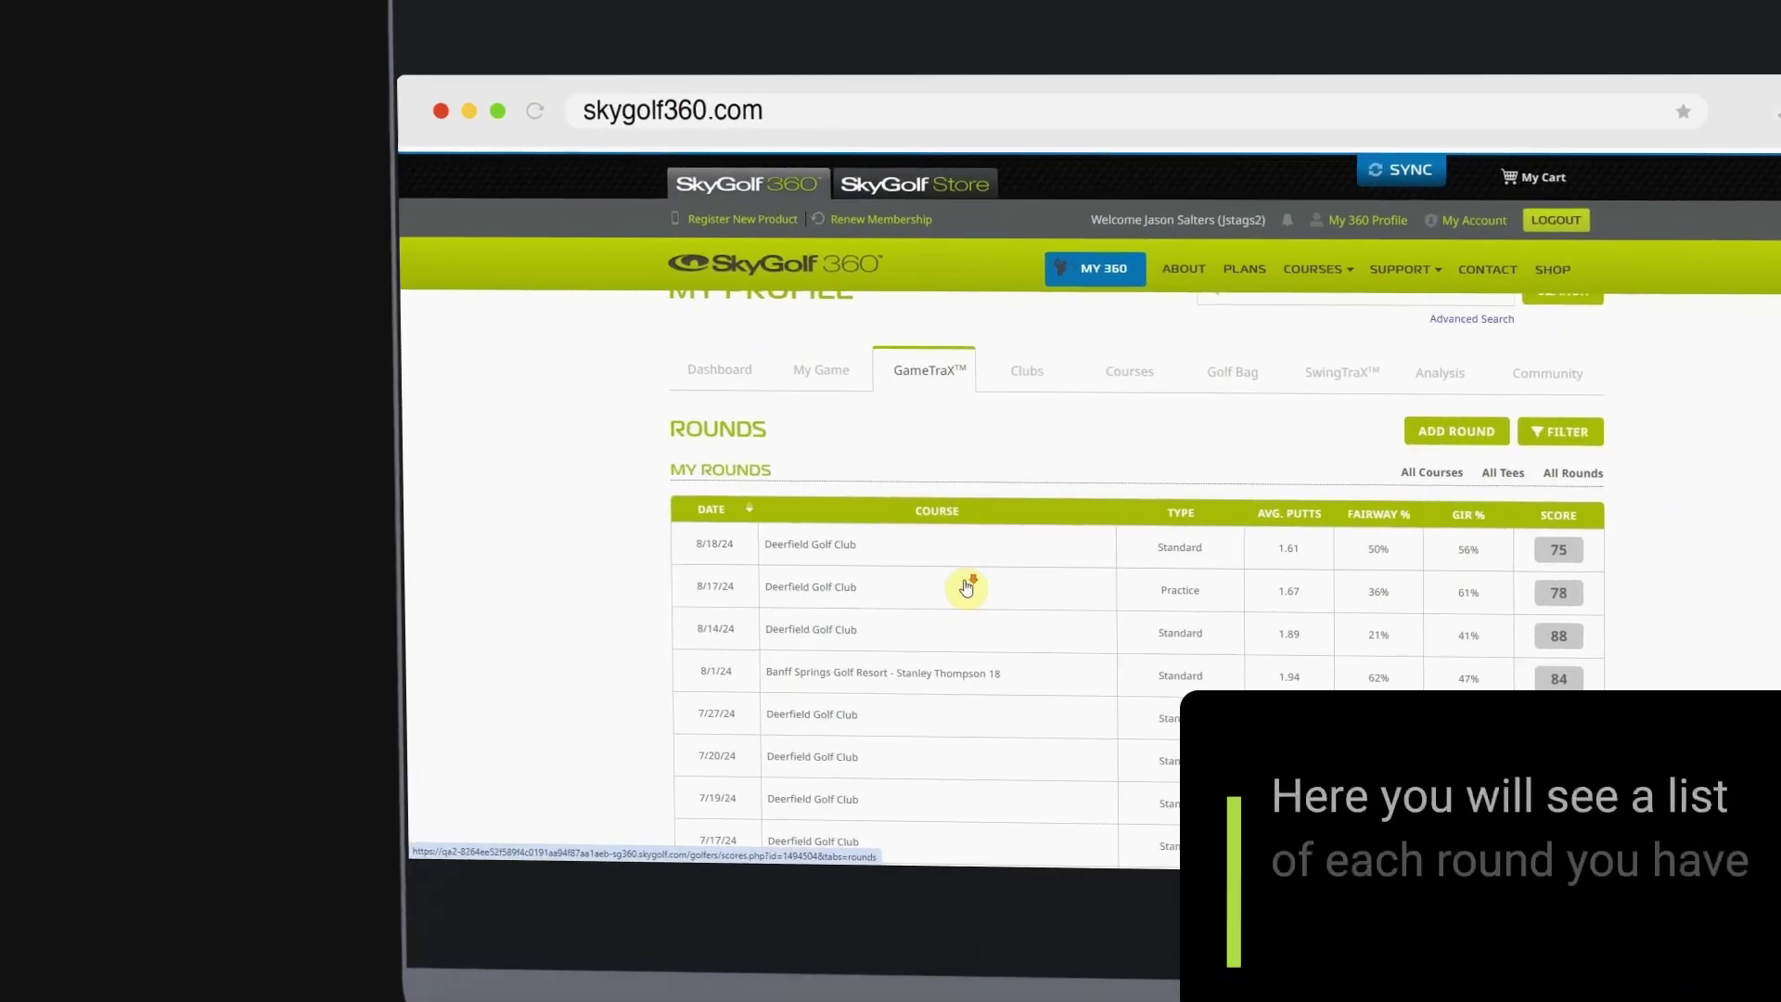
pyautogui.scroll(-5, 745, 610)
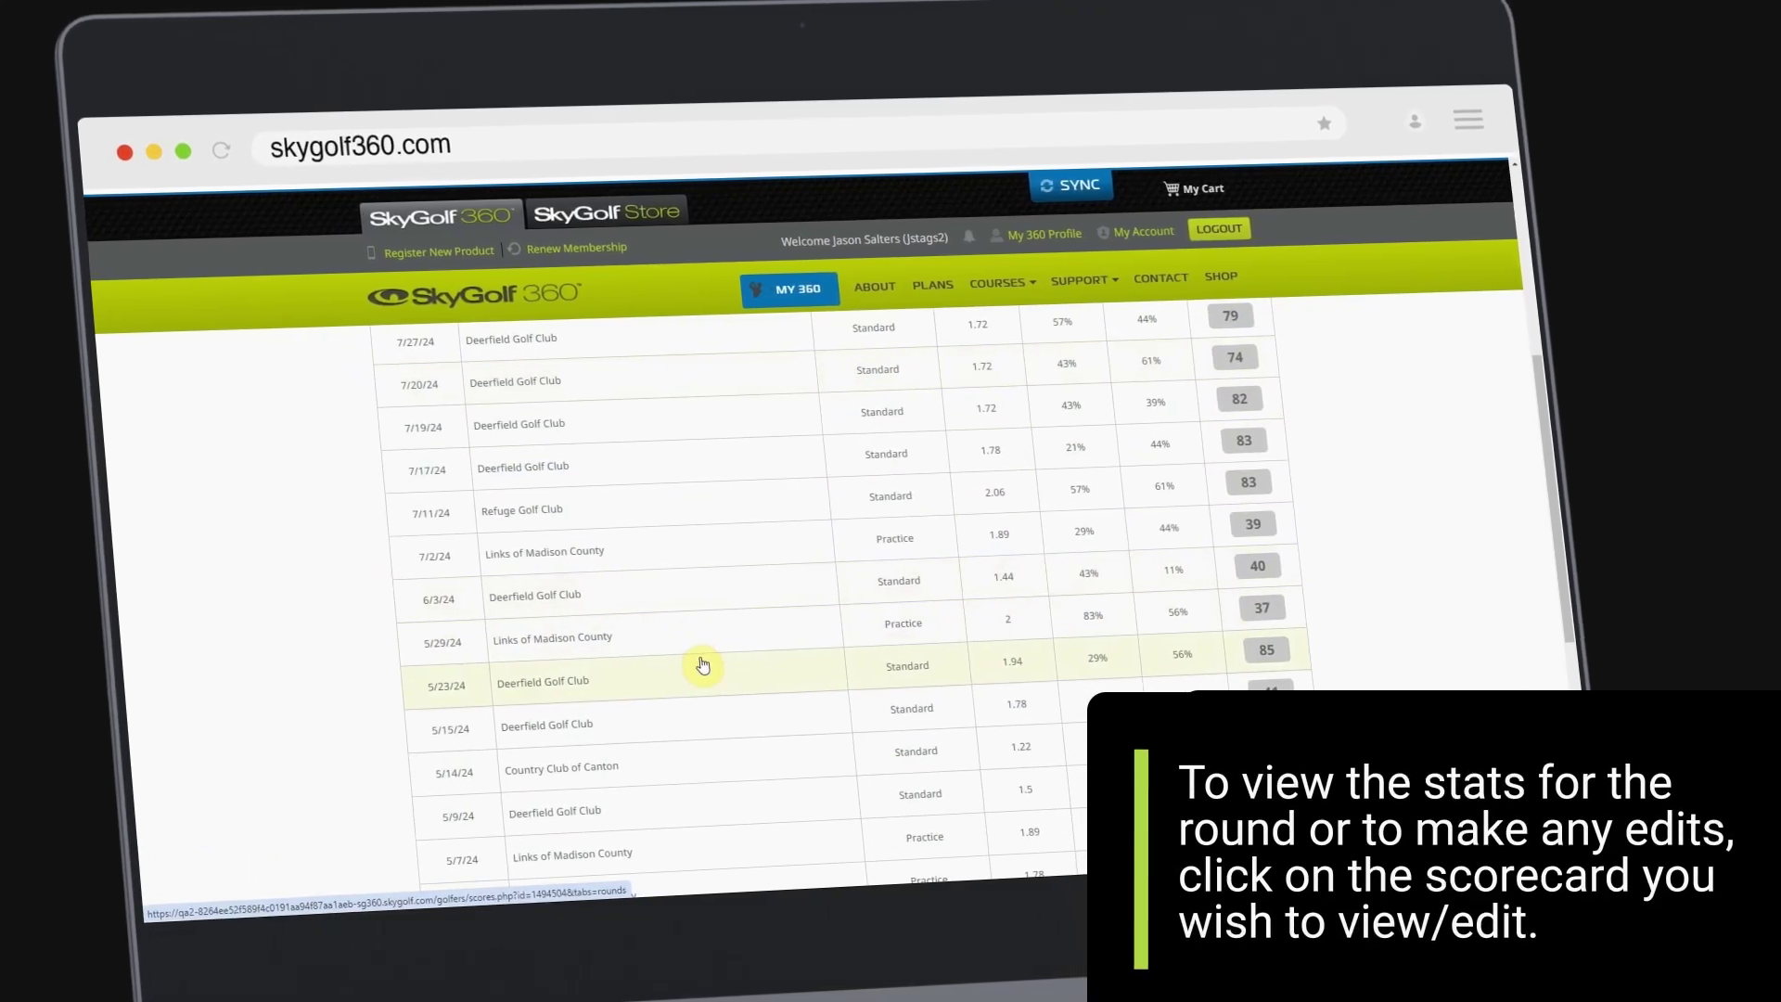
# Step: Open the 5/23/24 Deerfield Golf Club round from the My Rounds list
pyautogui.click(692, 680)
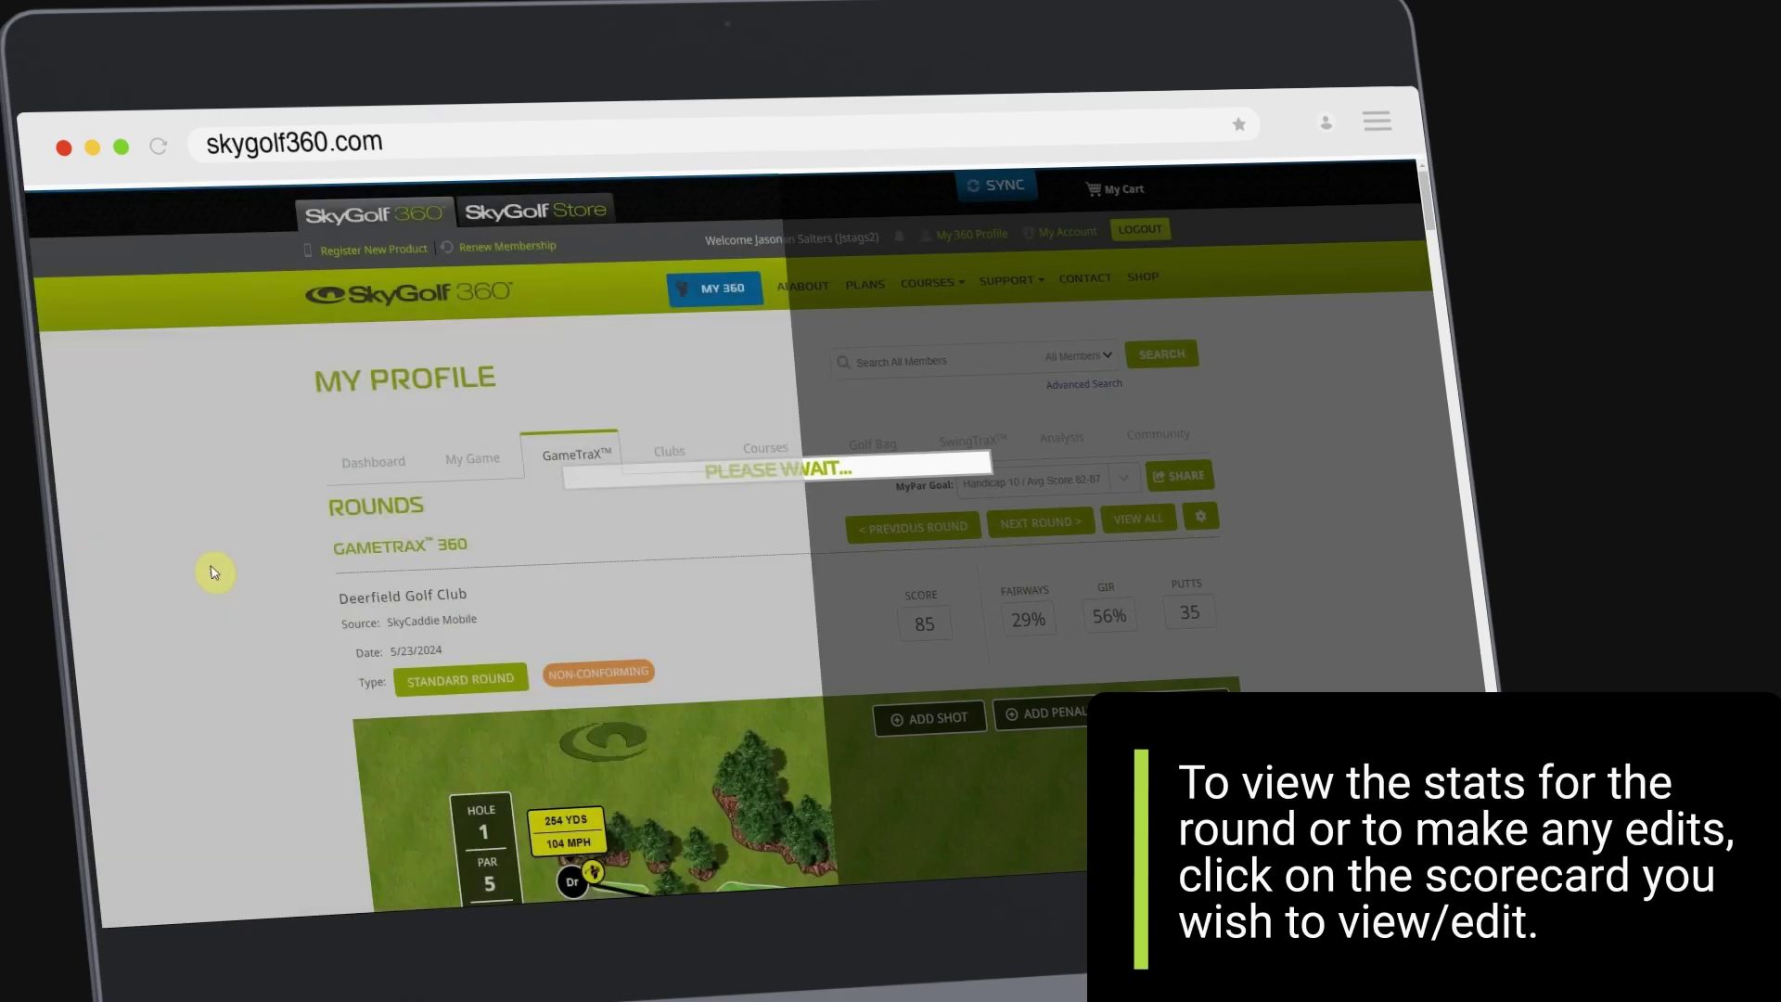
# Step: Scroll down to the hole map and show hole 9 on the main course map
pyautogui.scroll(-5, 662, 597)
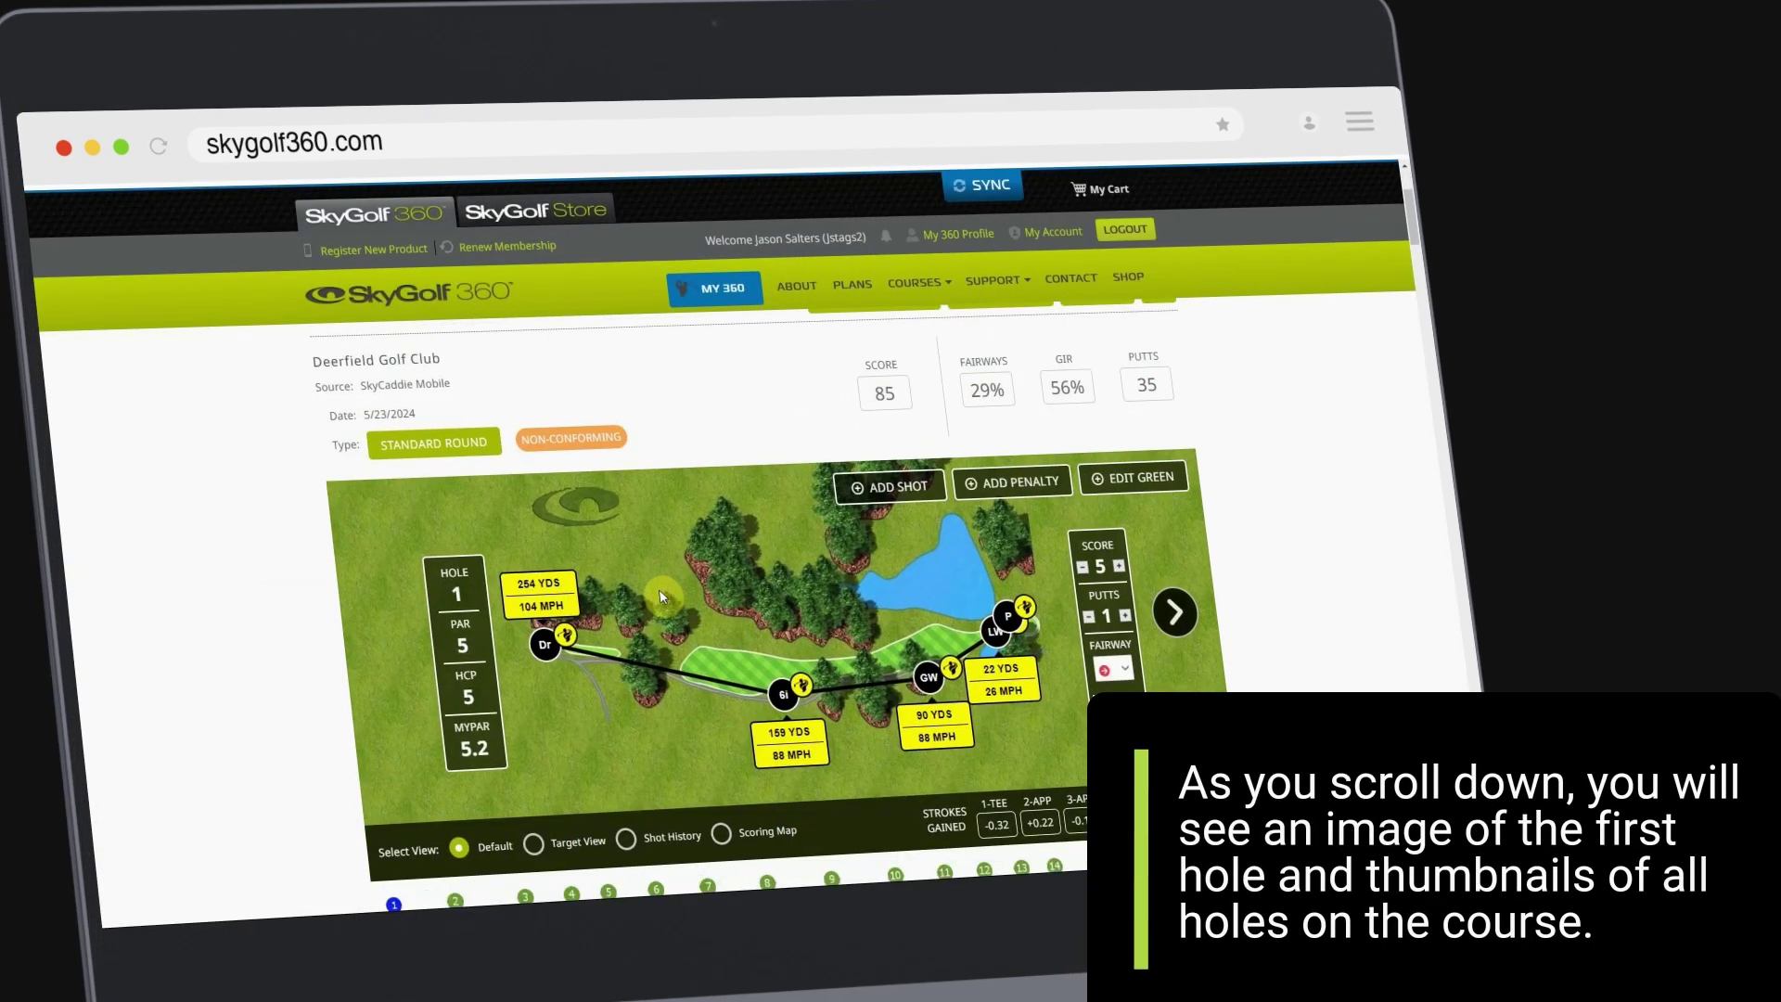
pyautogui.scroll(-3, 662, 596)
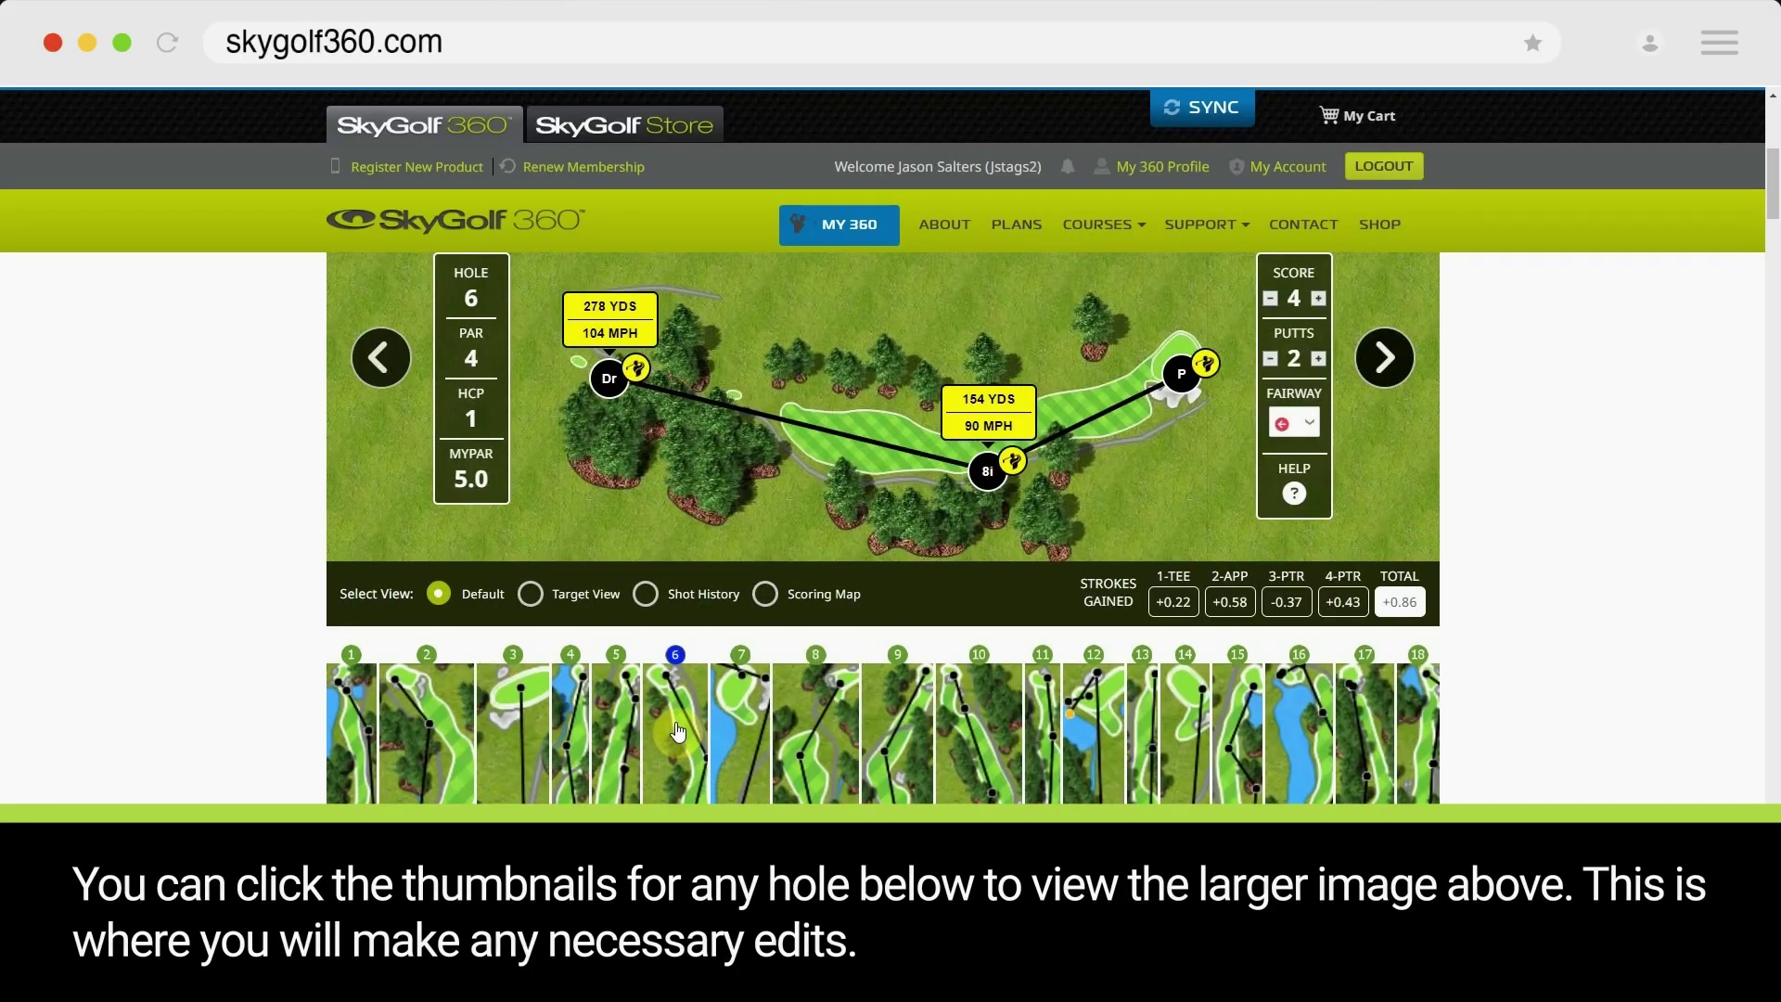
pyautogui.click(889, 743)
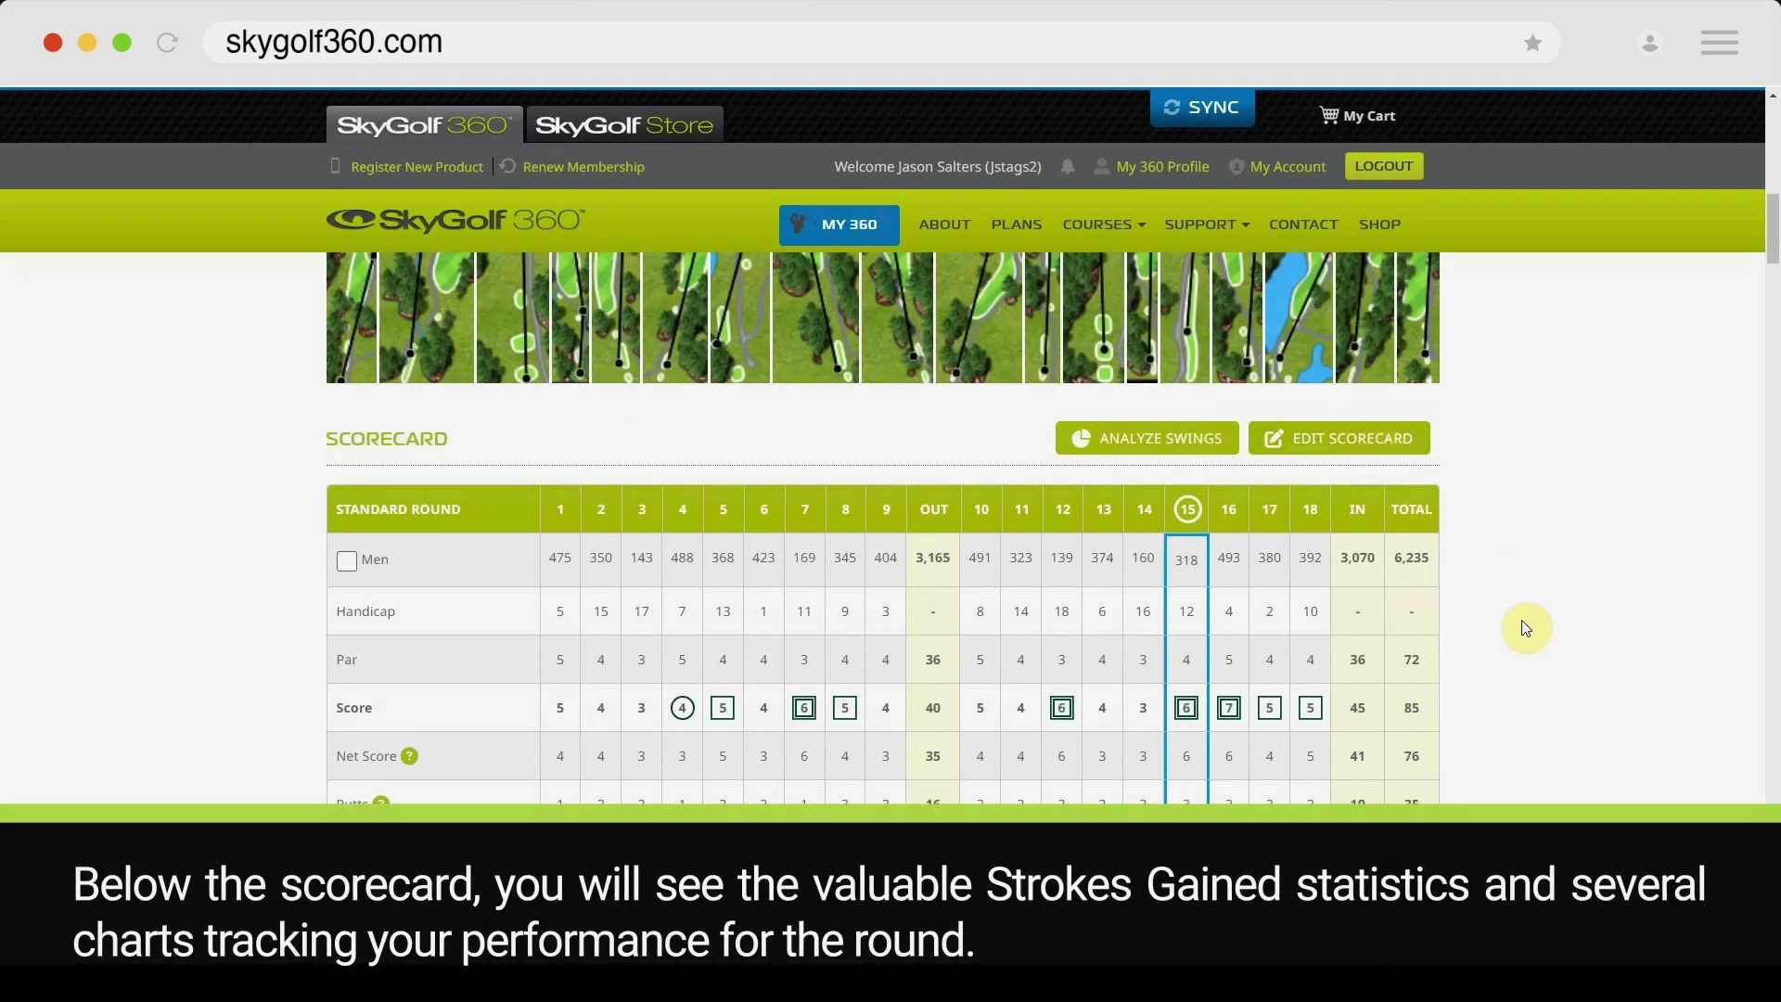
pyautogui.scroll(-3, 1526, 628)
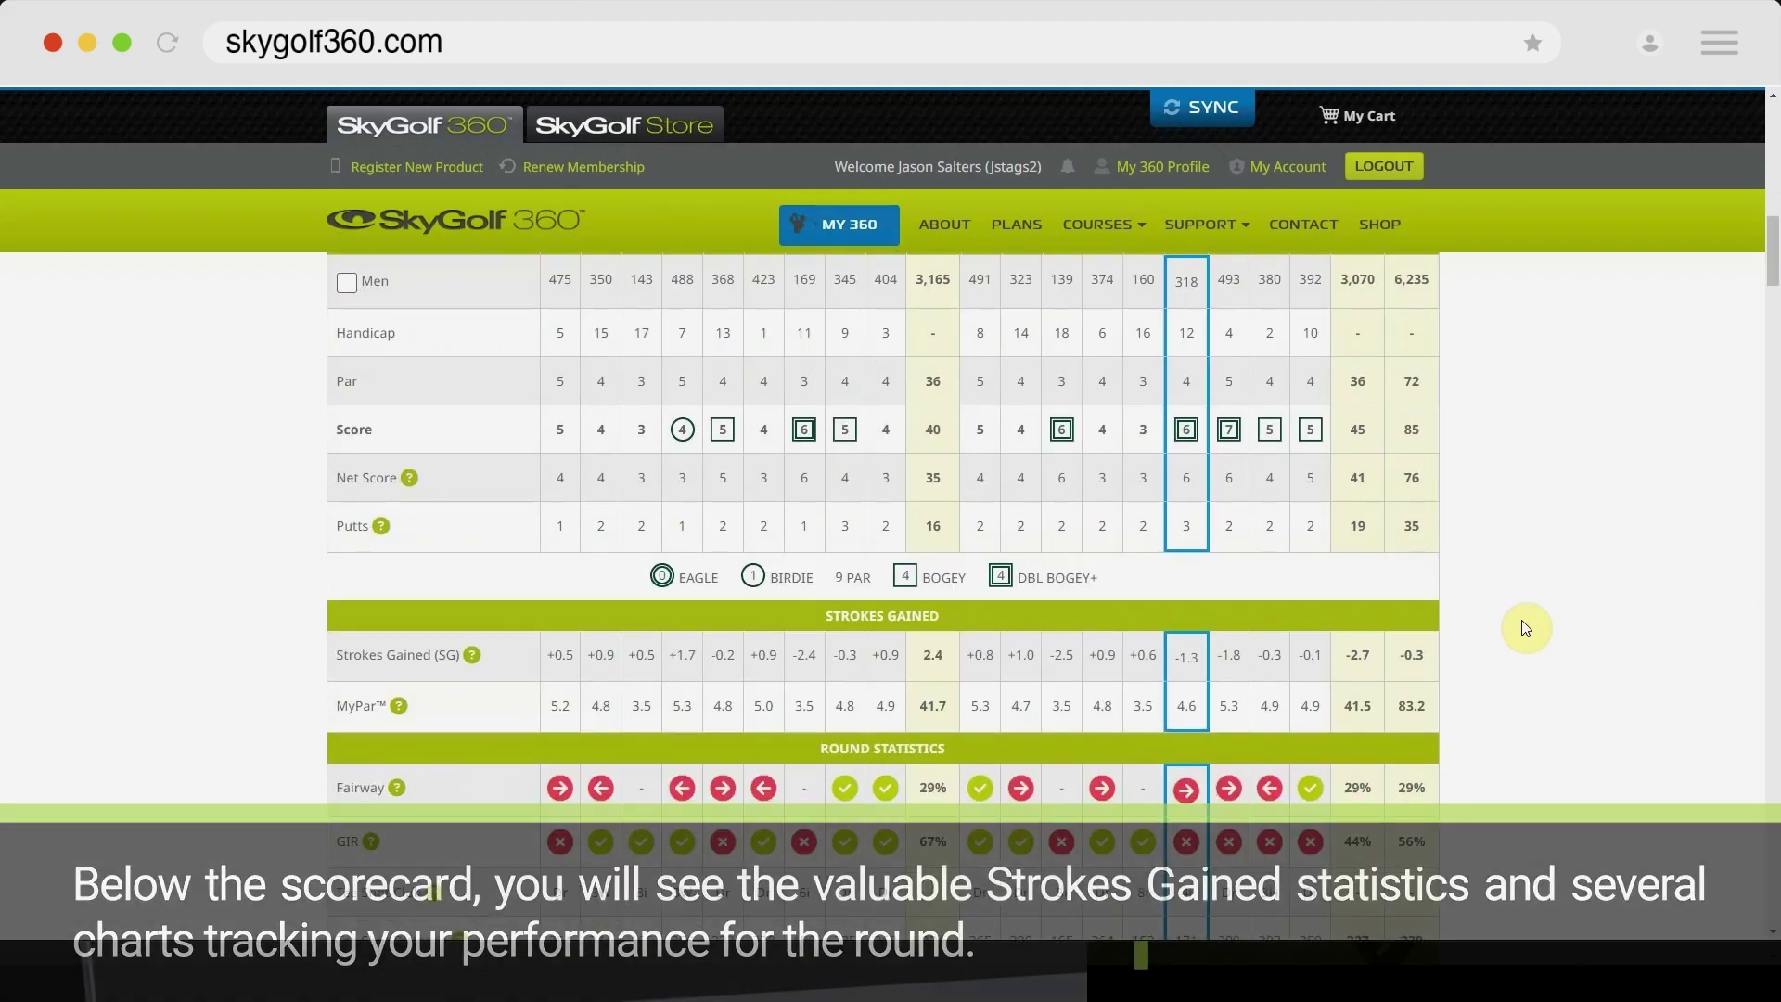
pyautogui.scroll(-2, 1525, 628)
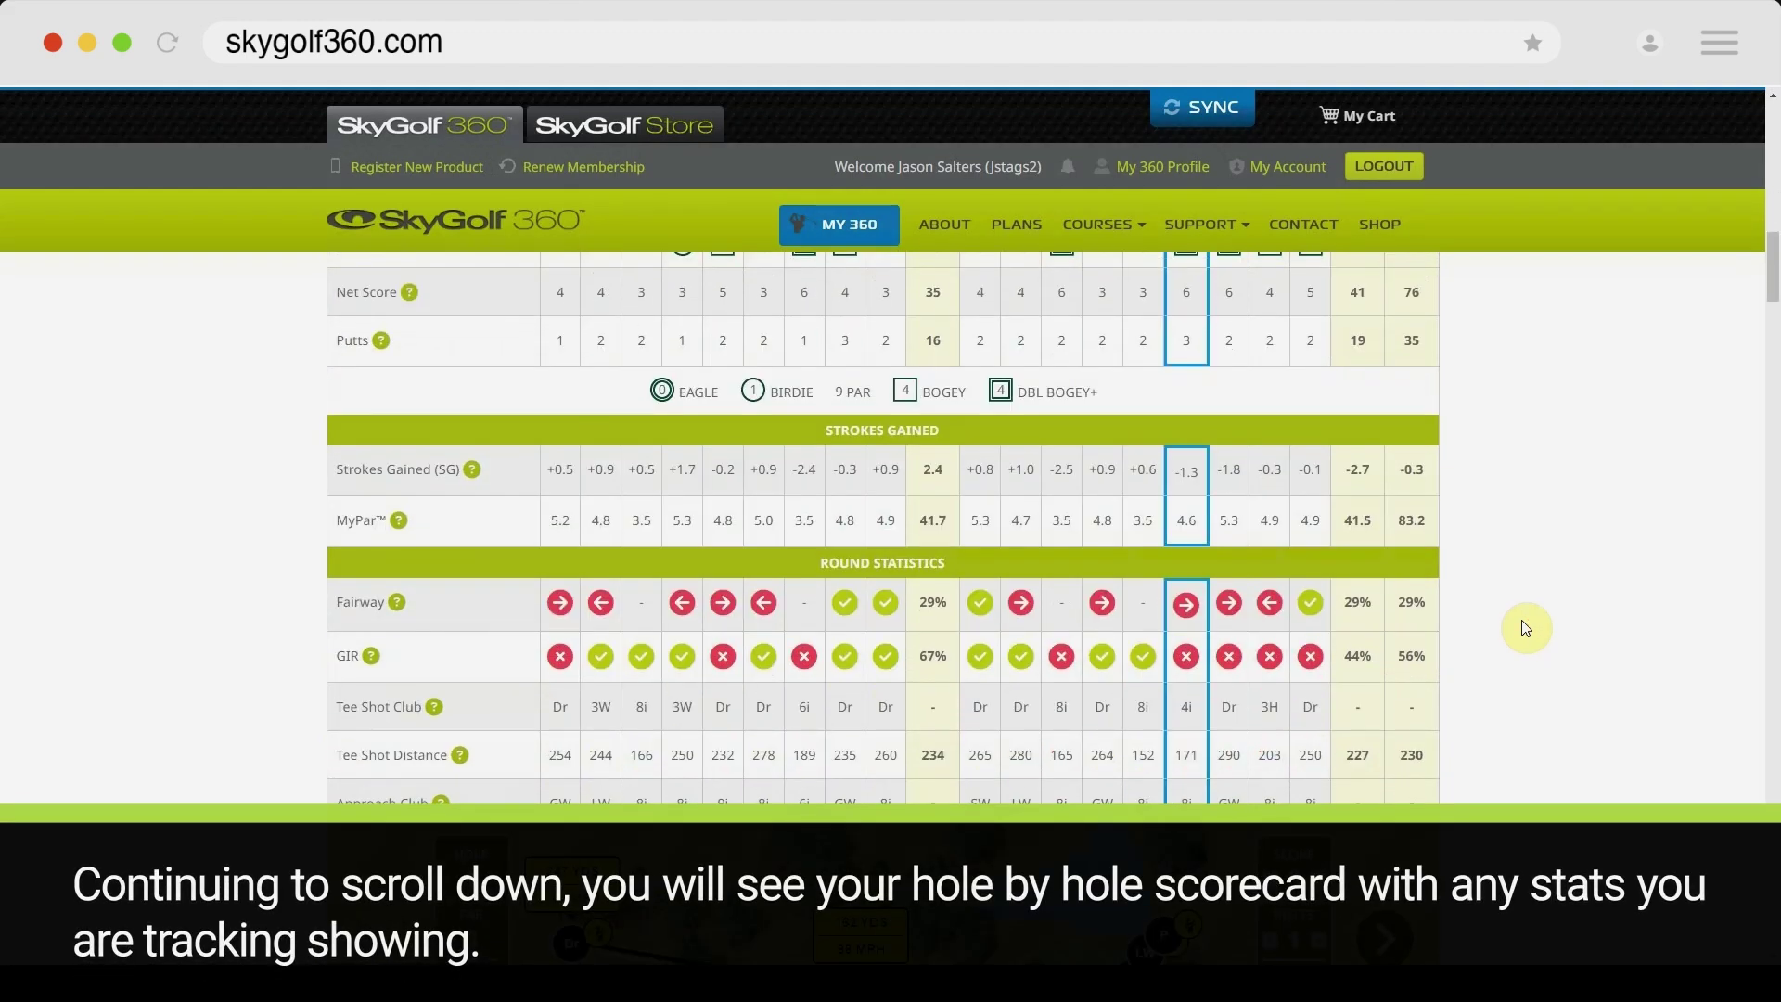
pyautogui.scroll(-1, 1526, 628)
pyautogui.scroll(-1, 1525, 627)
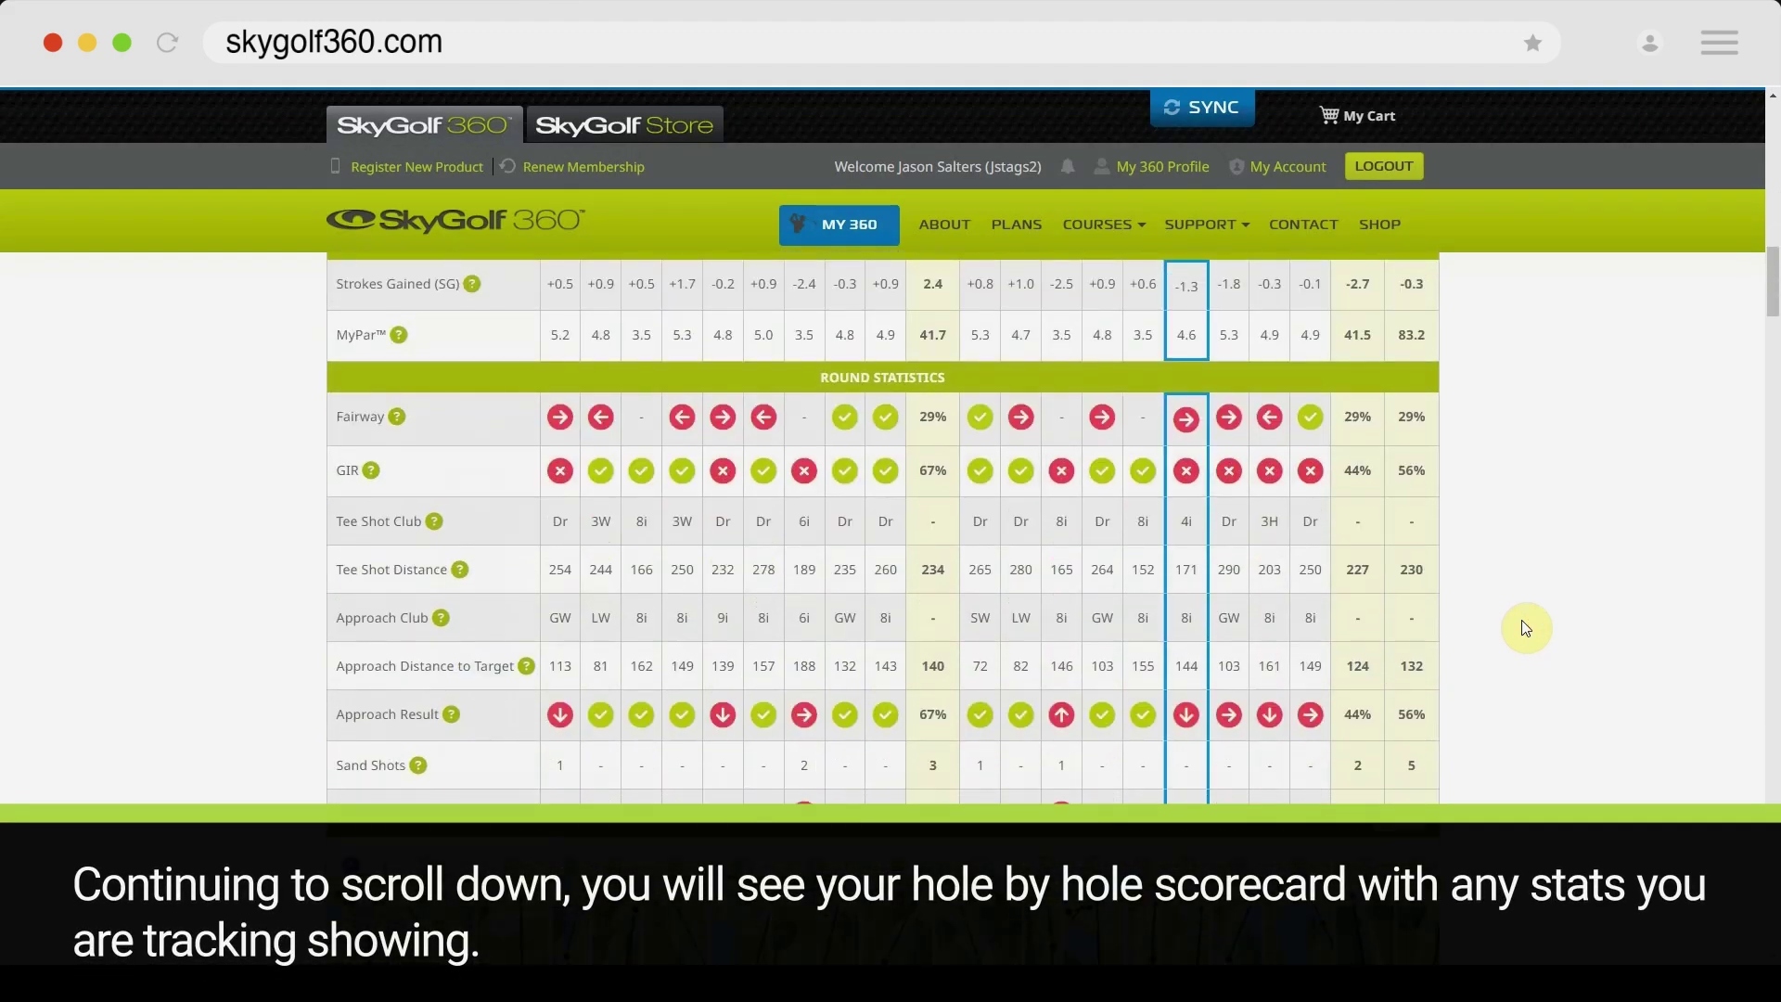
pyautogui.scroll(-1, 1523, 627)
pyautogui.scroll(-1, 1523, 627)
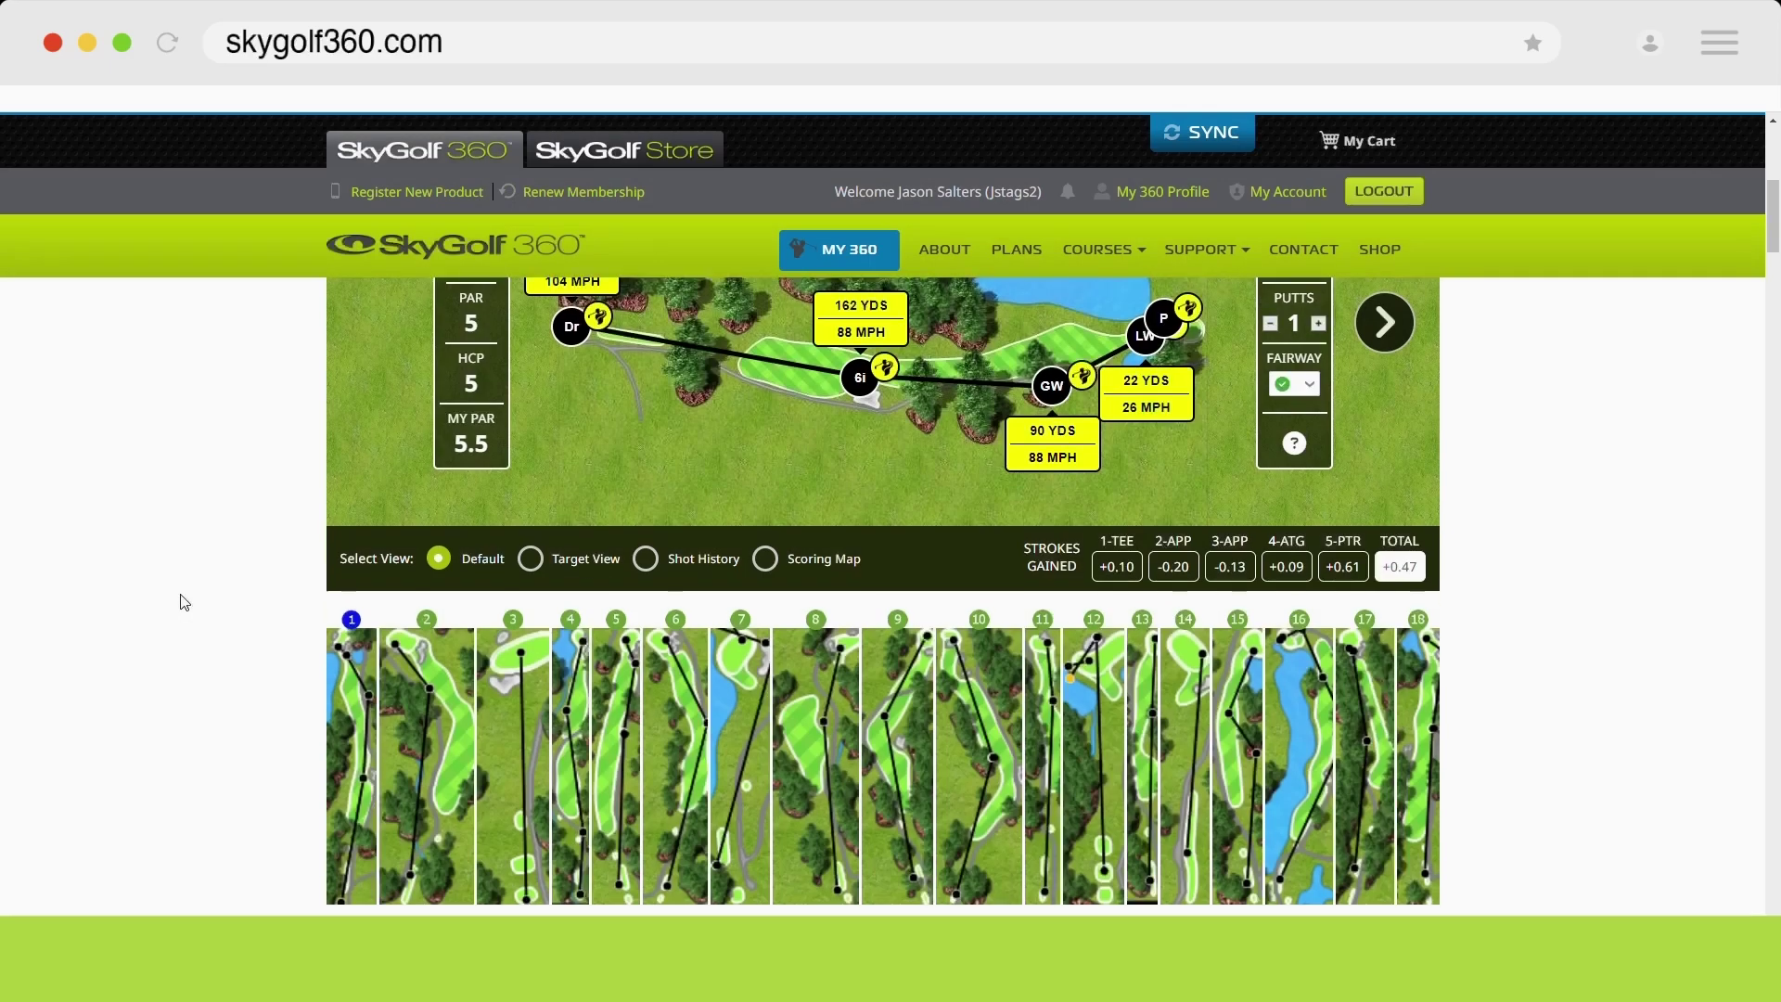
pyautogui.scroll(-1, 179, 603)
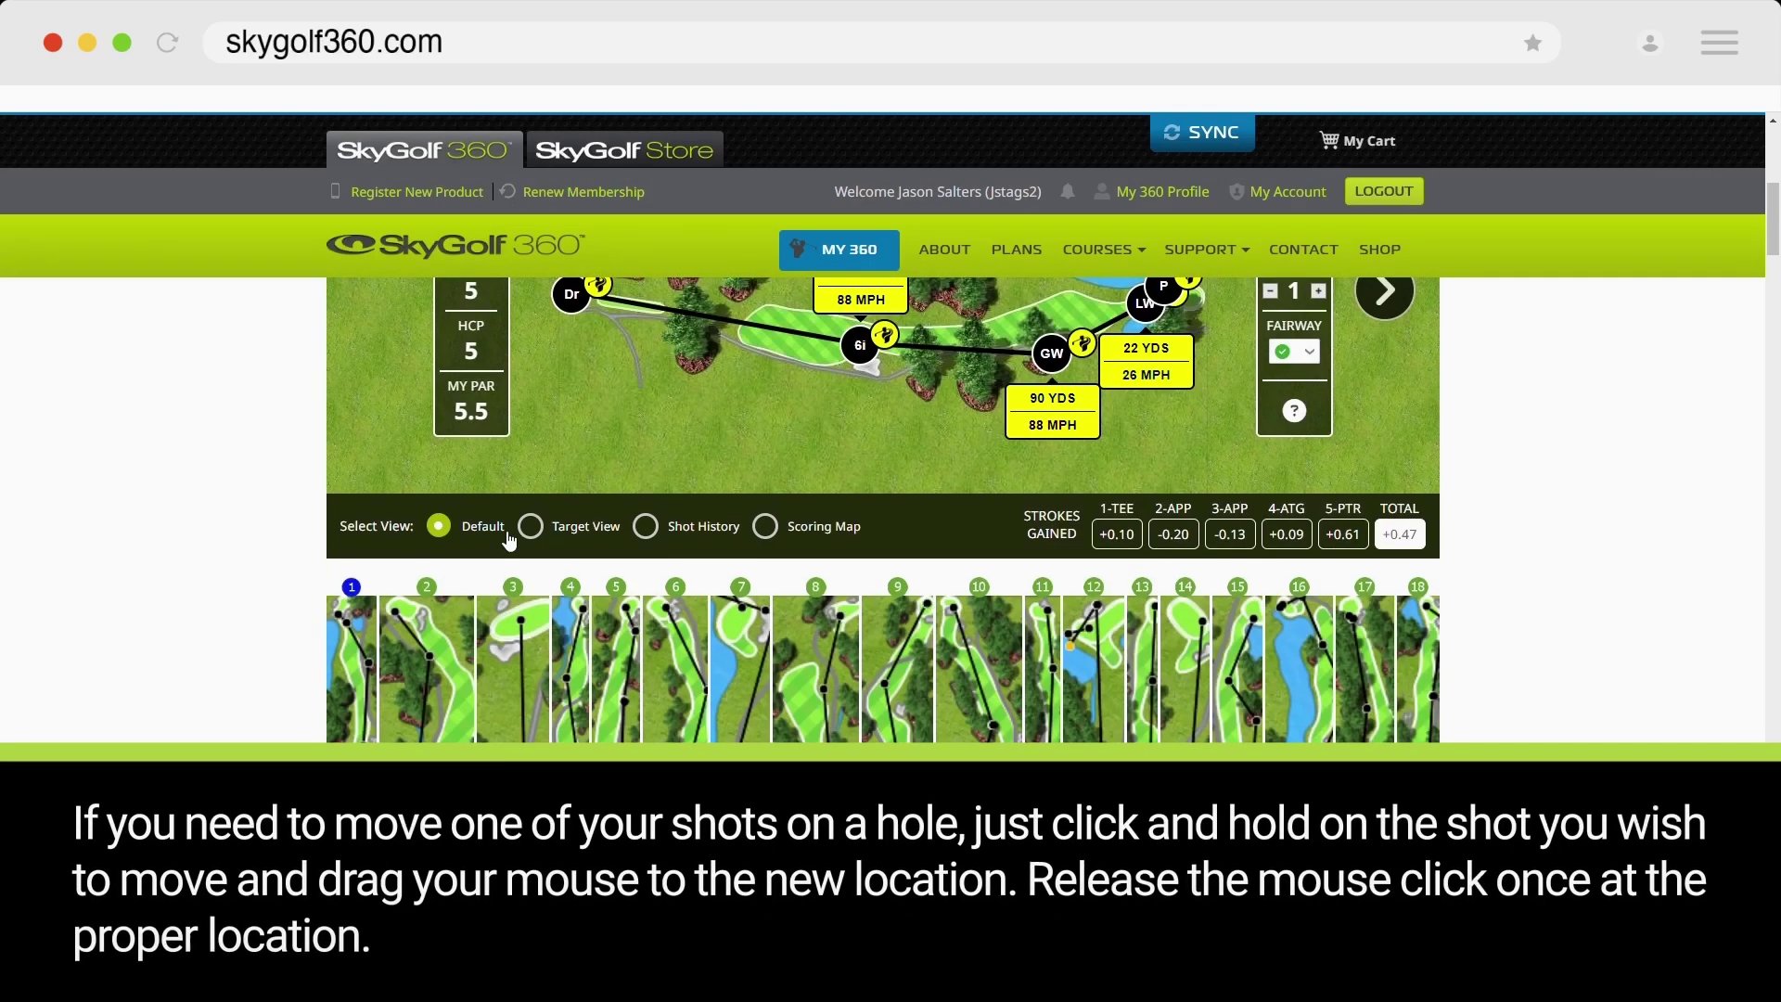
# Step: Show hole 8 and drag its gap-wedge shot onto the green so it reads 109 yards
pyautogui.click(820, 665)
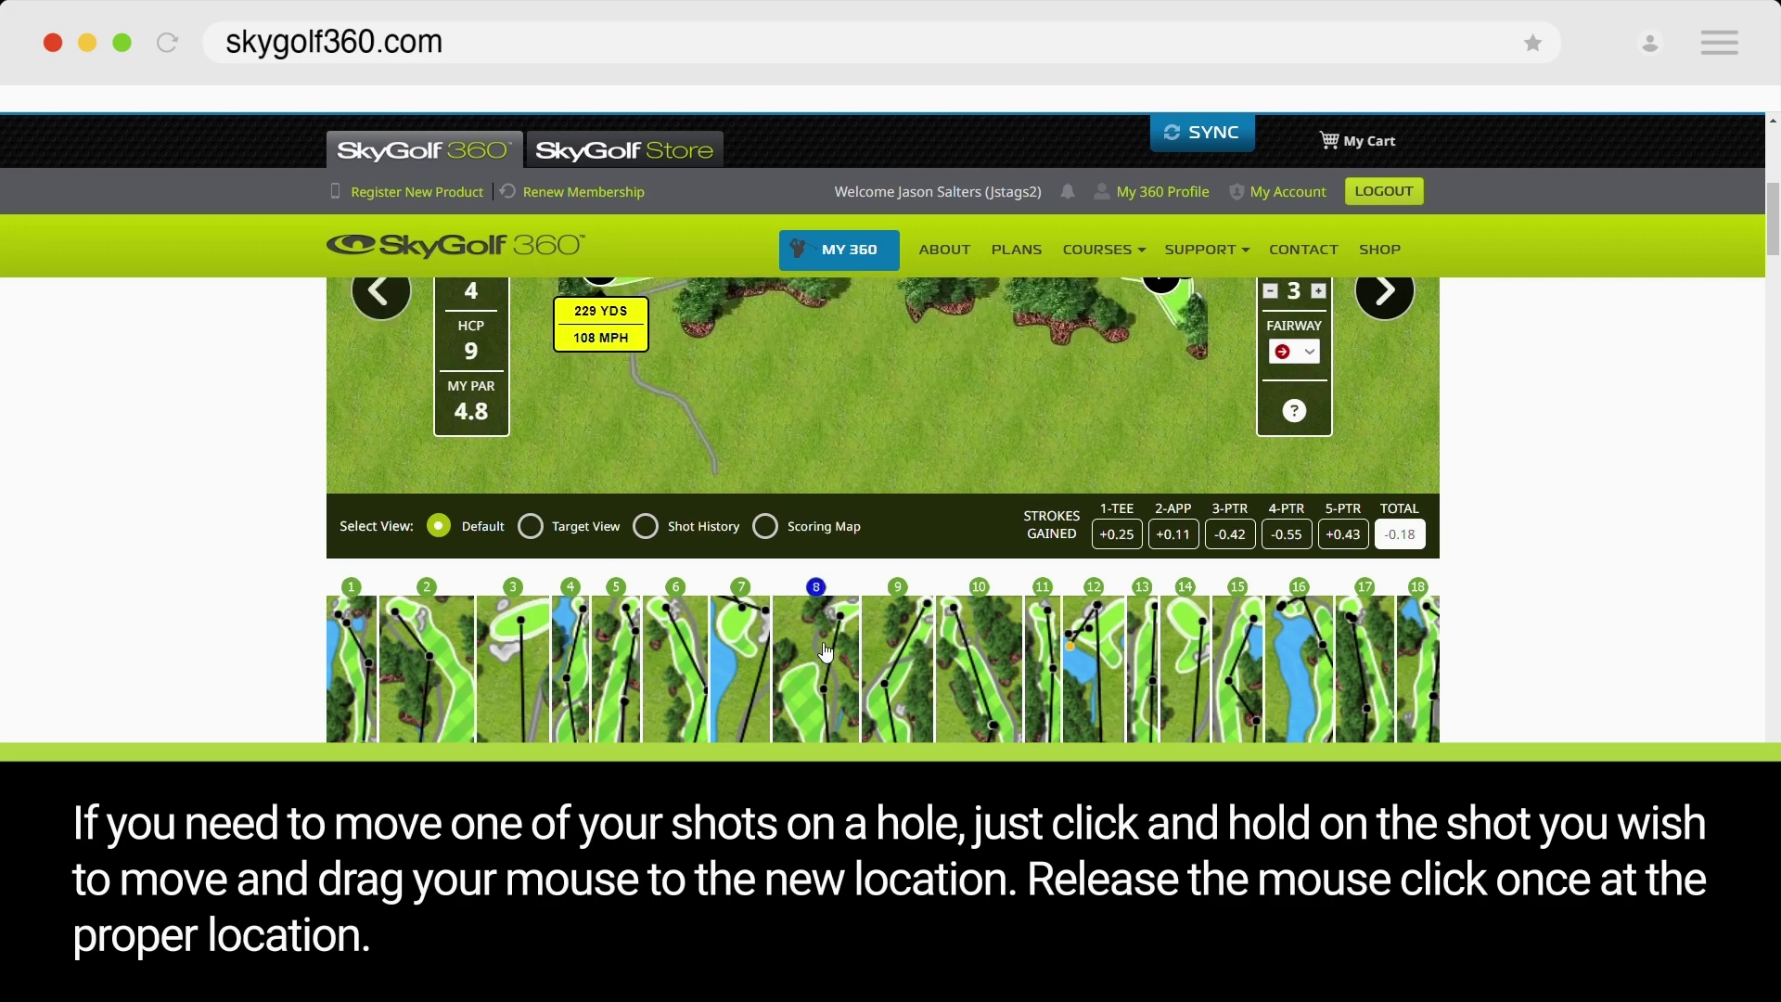
pyautogui.scroll(3, 825, 652)
pyautogui.moveTo(824, 649)
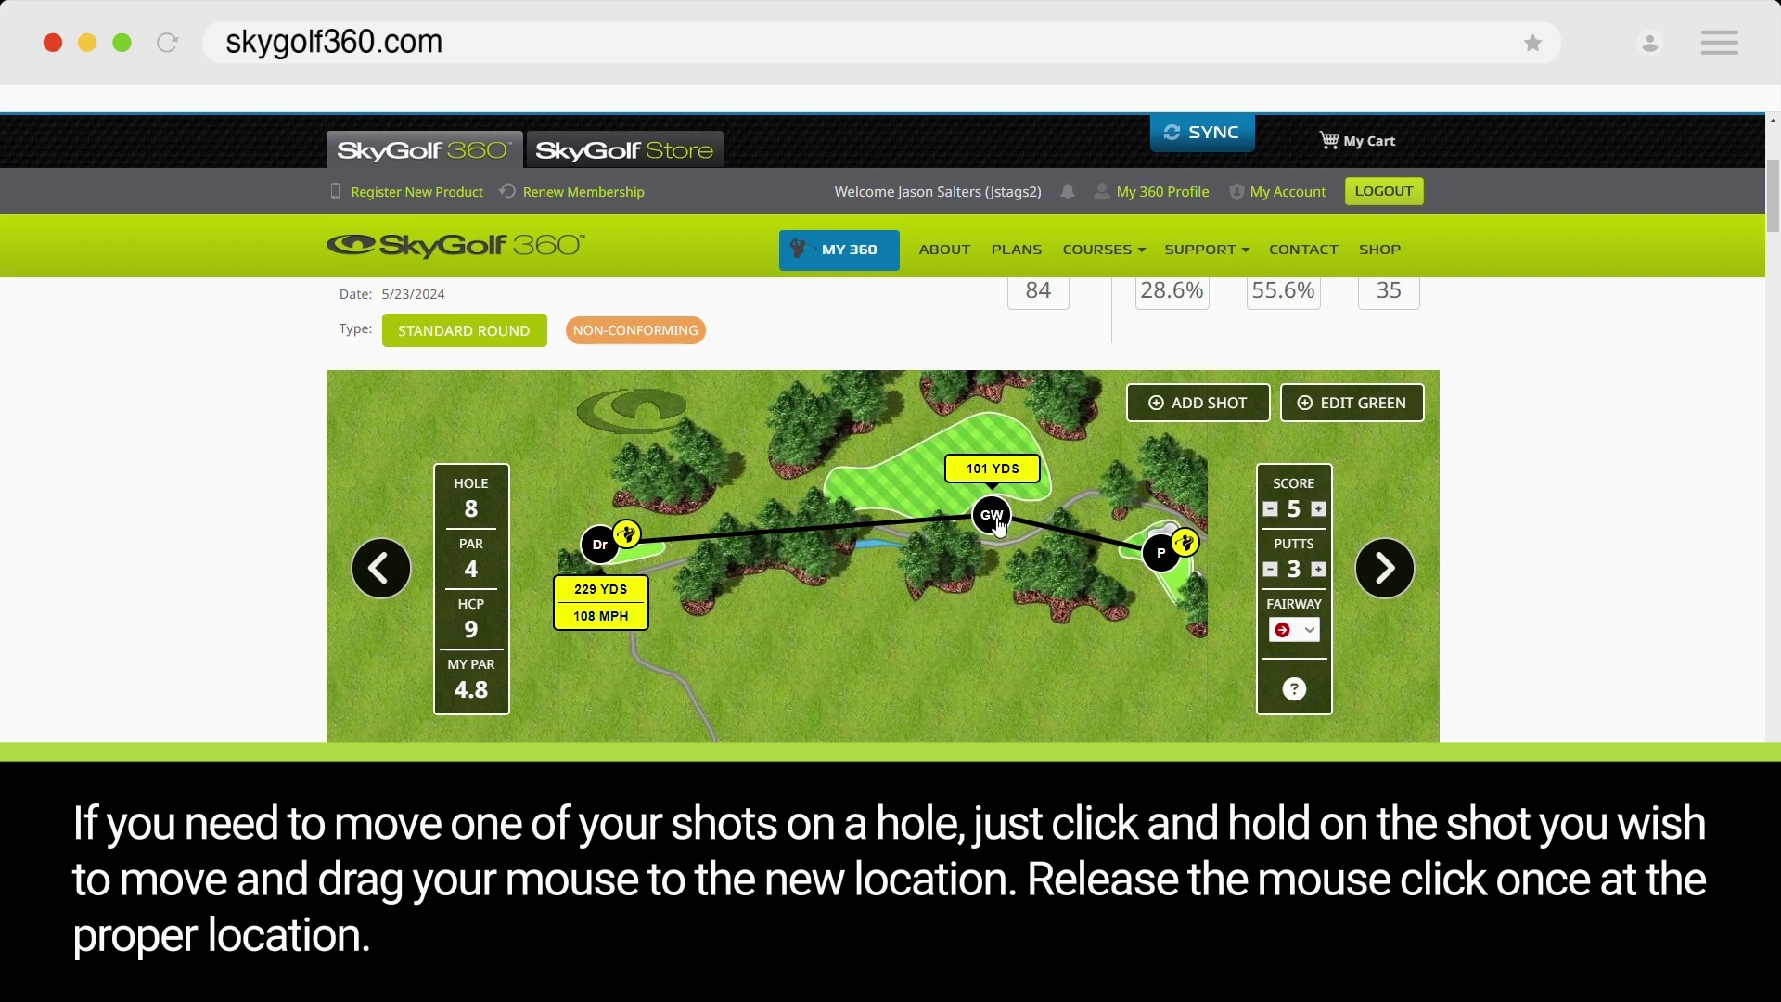
pyautogui.moveTo(999, 525)
pyautogui.mouseDown()
pyautogui.moveTo(976, 484)
pyautogui.moveTo(991, 469)
pyautogui.mouseUp()
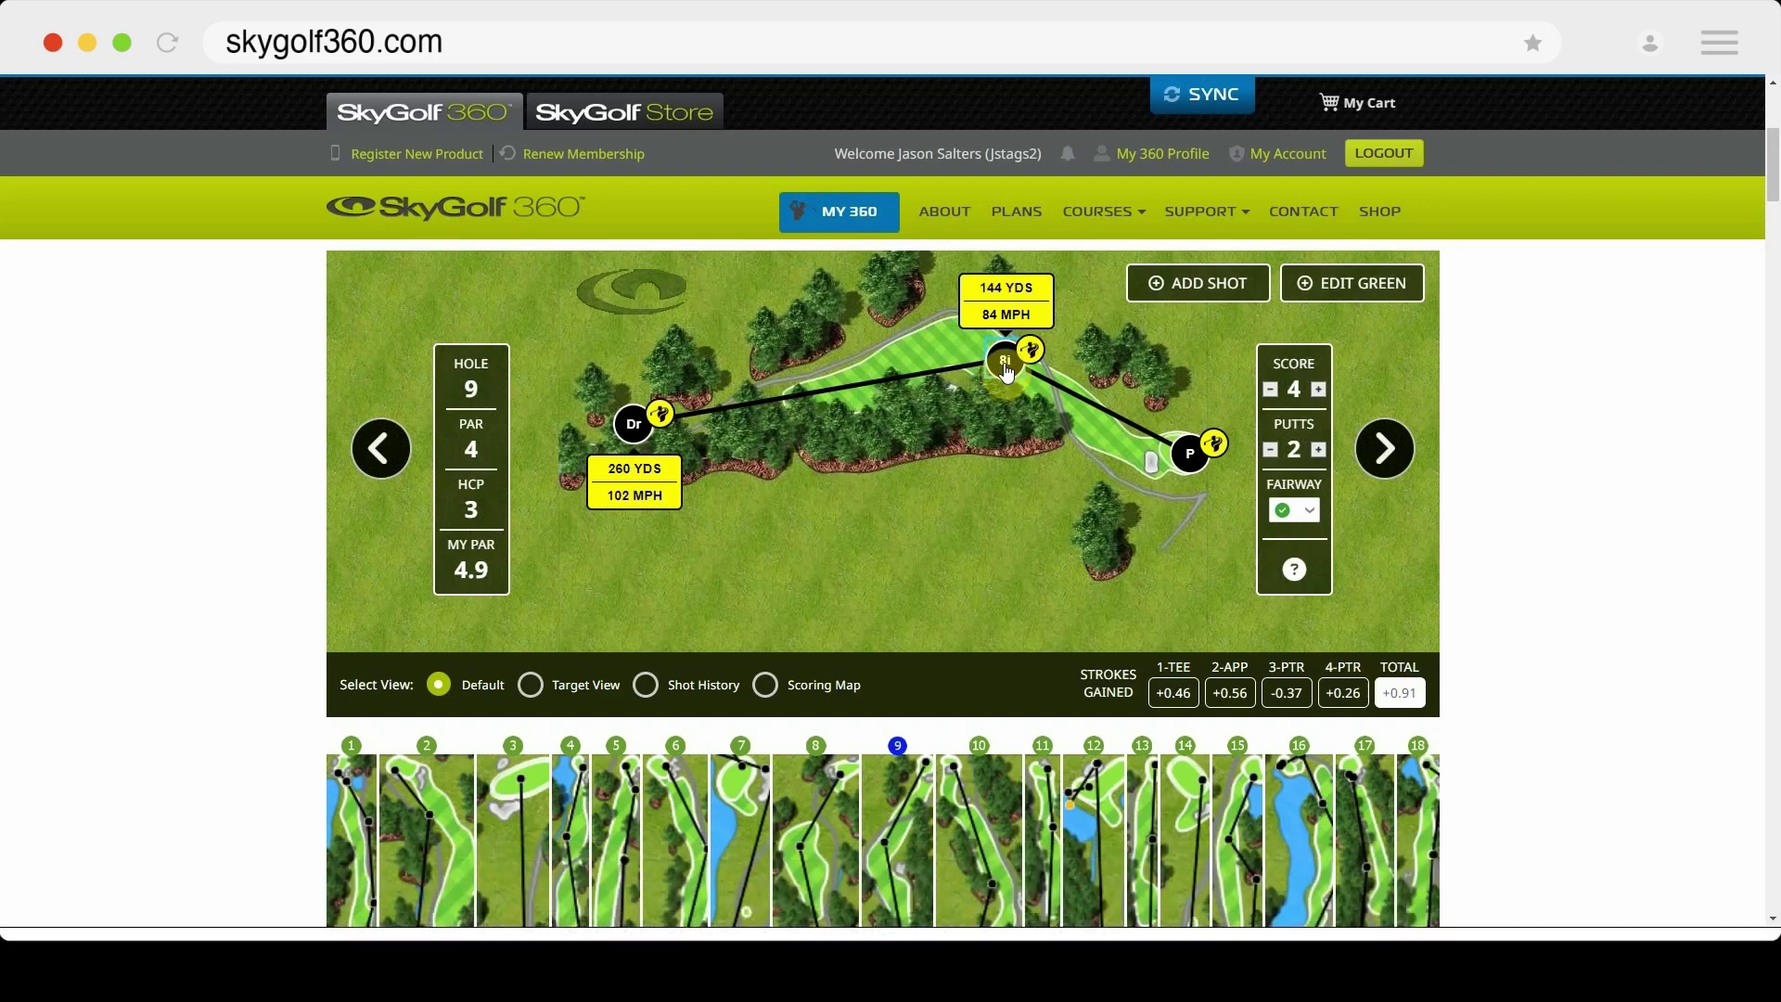
pyautogui.click(1005, 365)
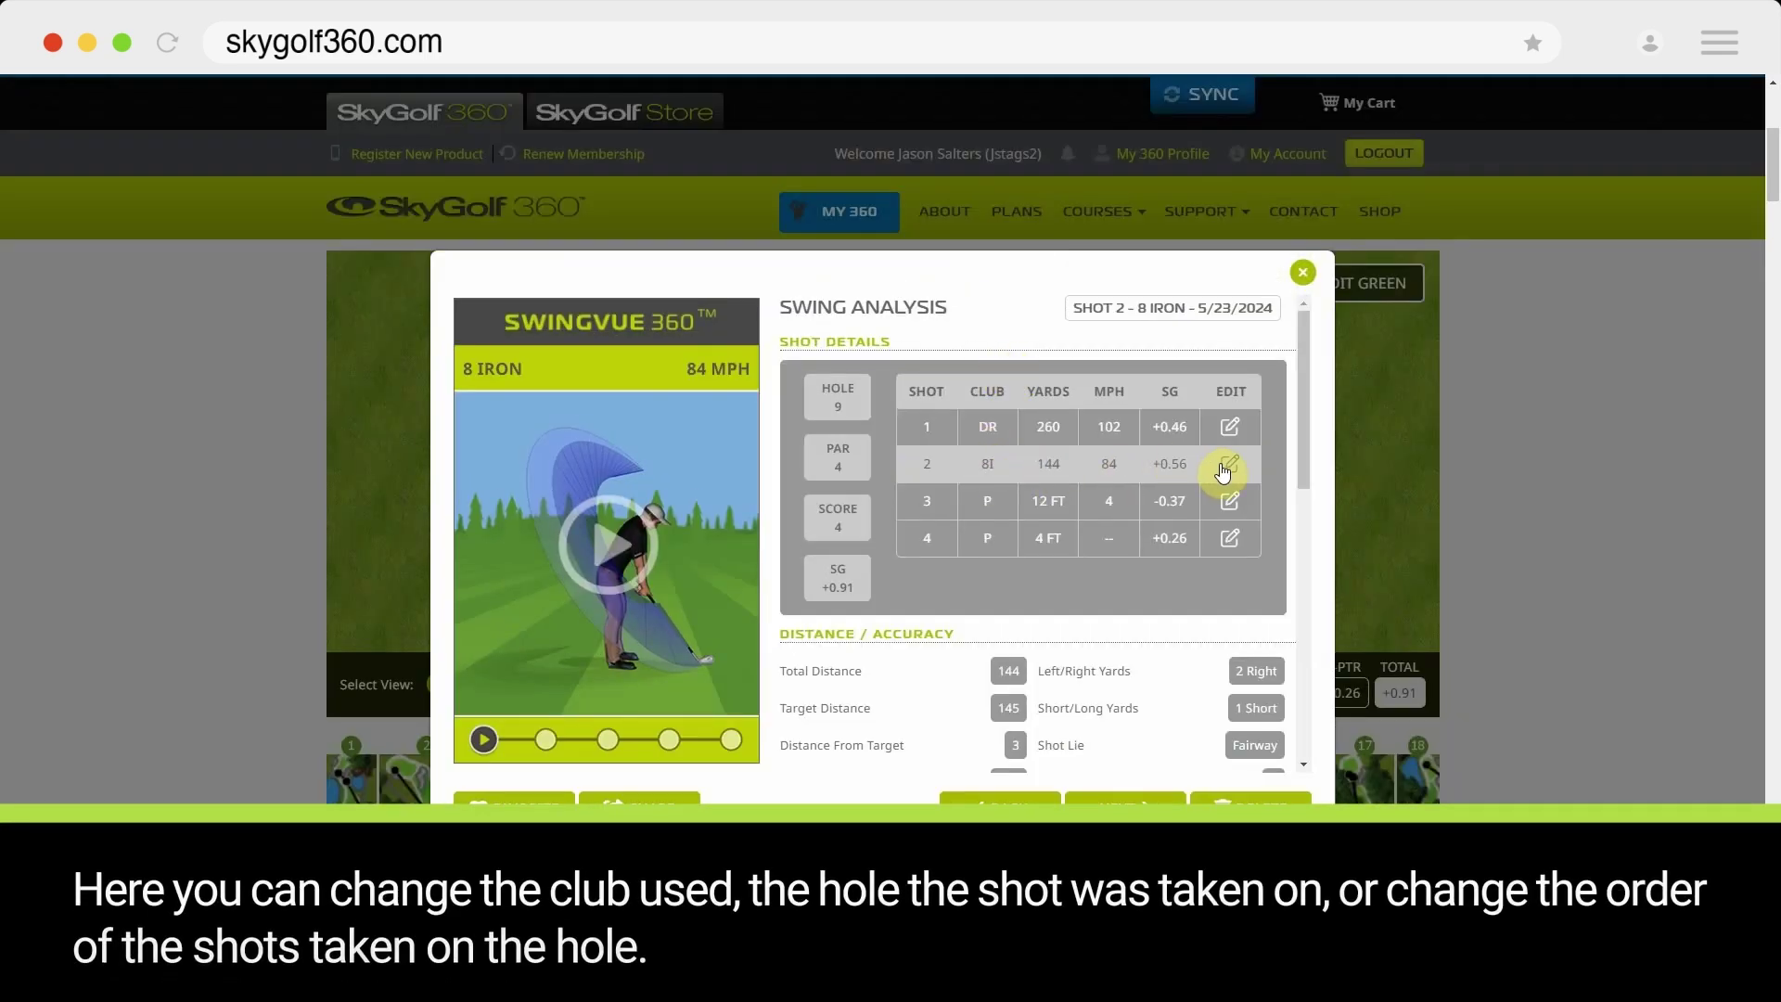
pyautogui.click(1229, 464)
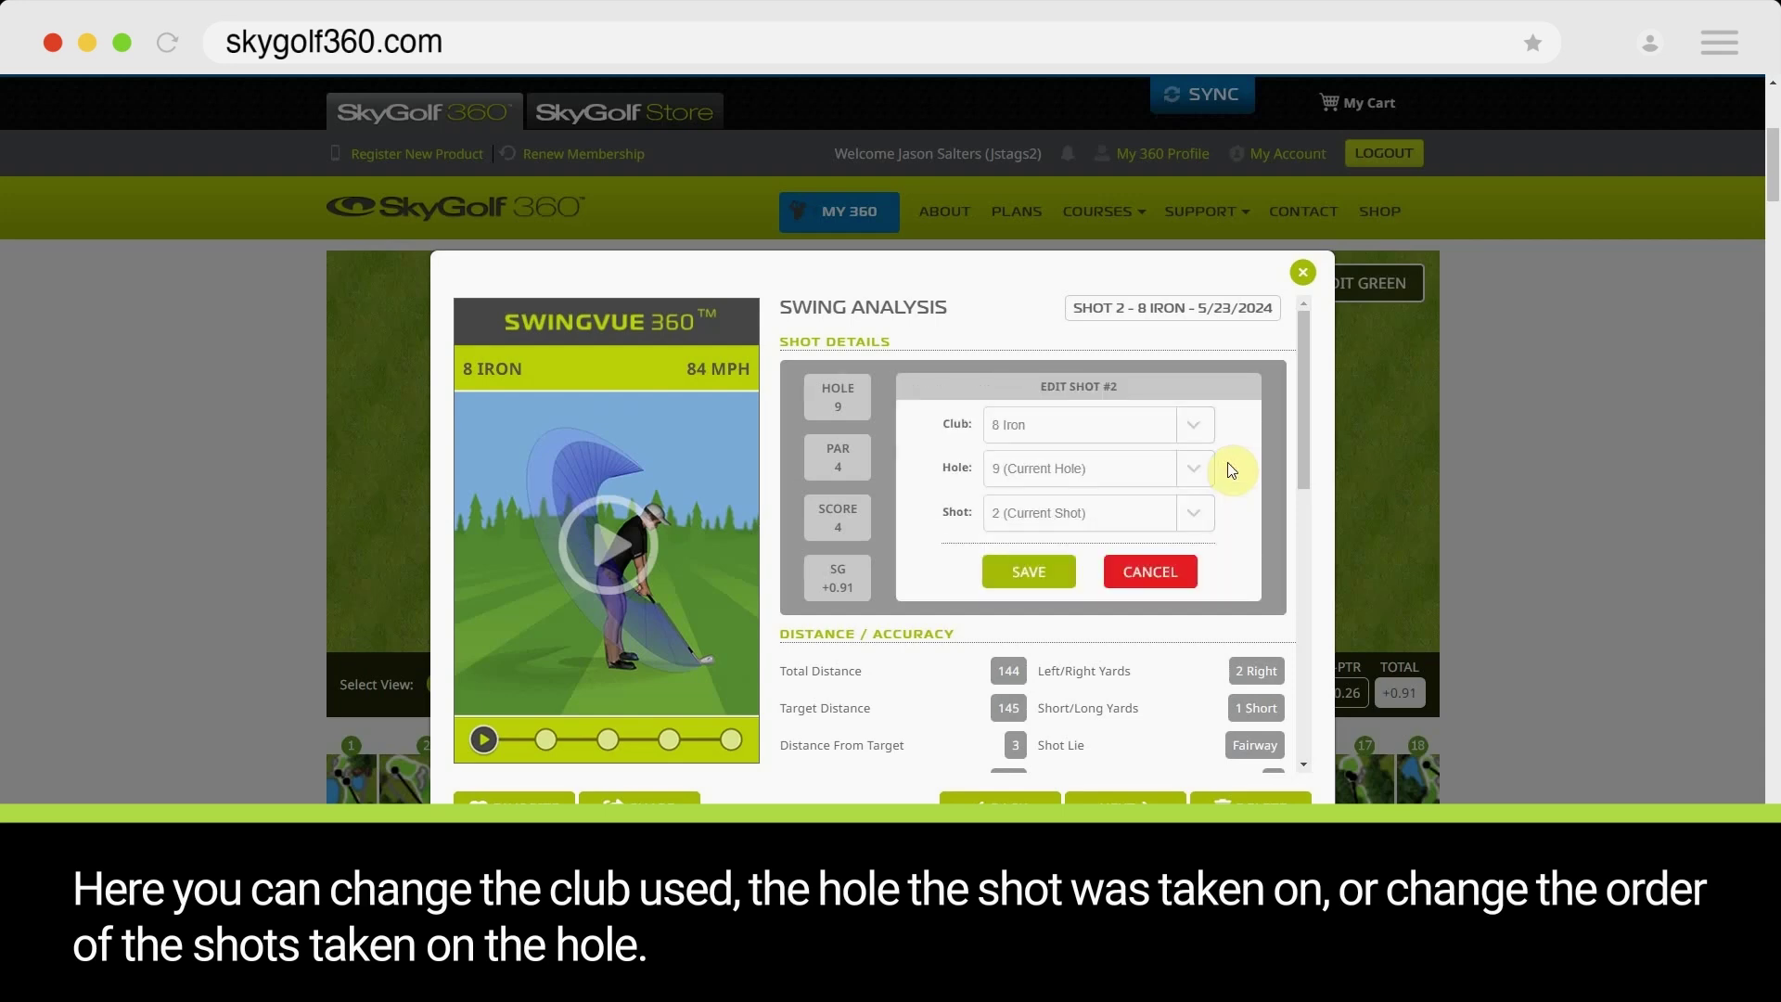
pyautogui.click(1195, 423)
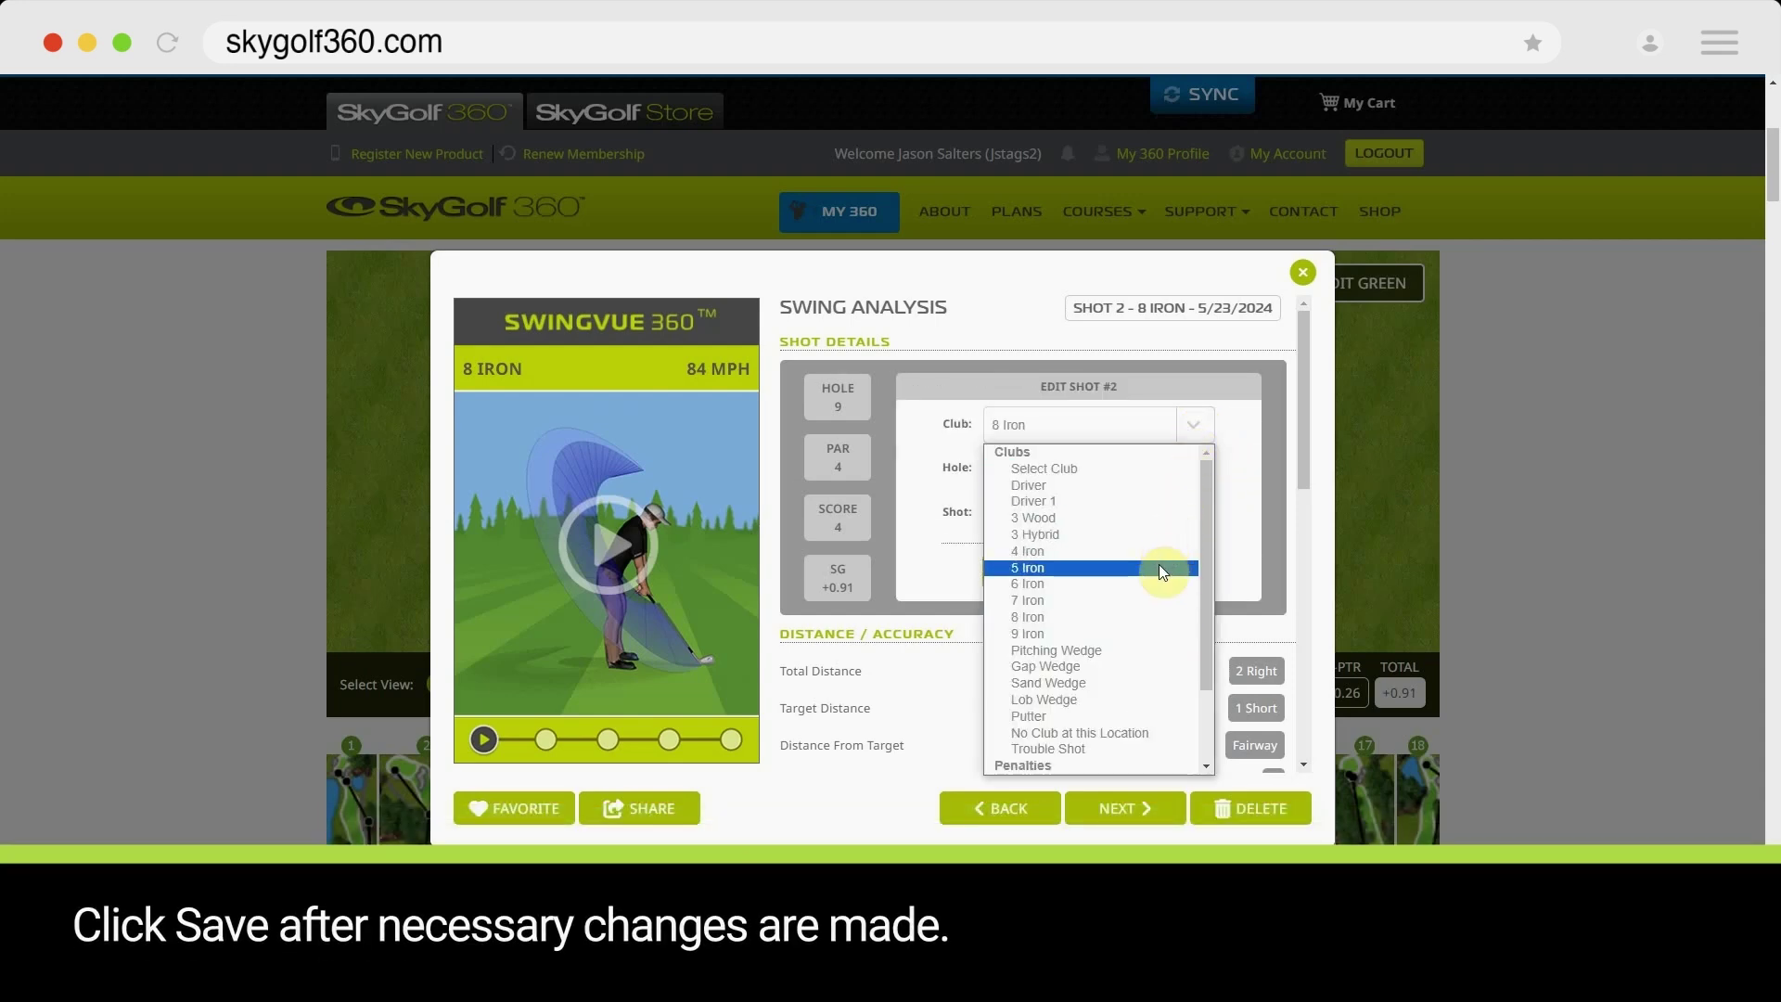
pyautogui.scroll(-2, 1135, 708)
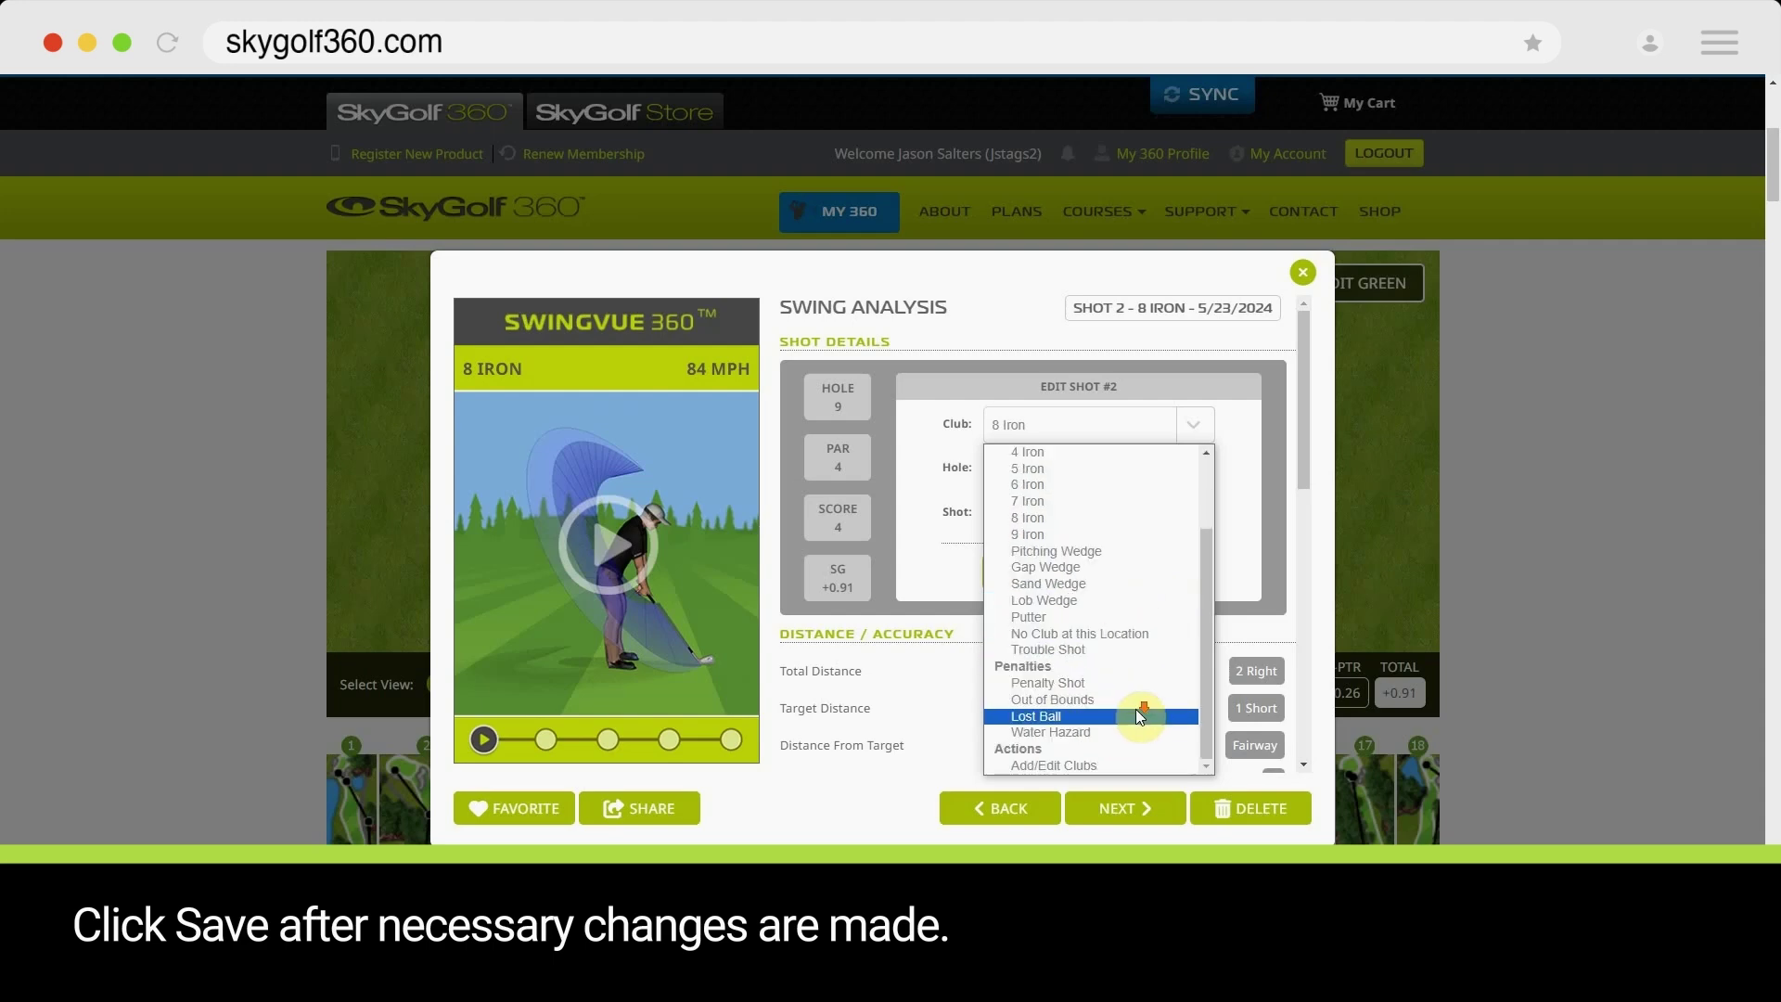
pyautogui.click(1232, 636)
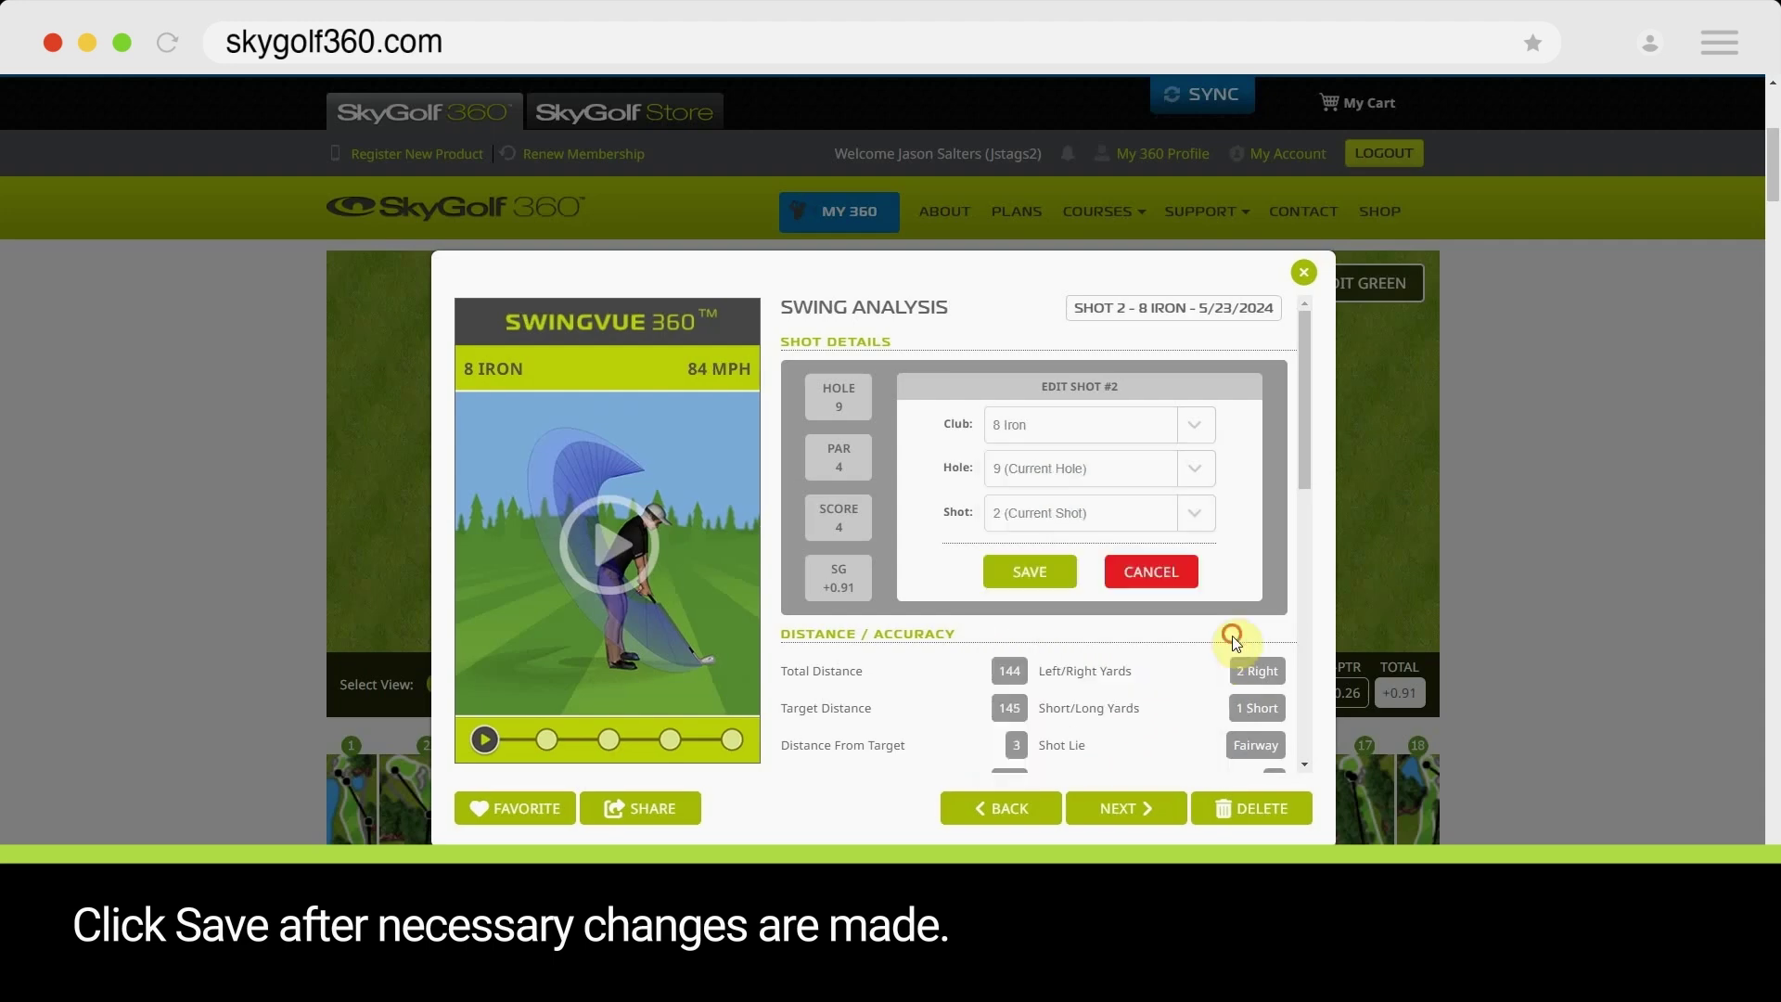
pyautogui.click(1198, 469)
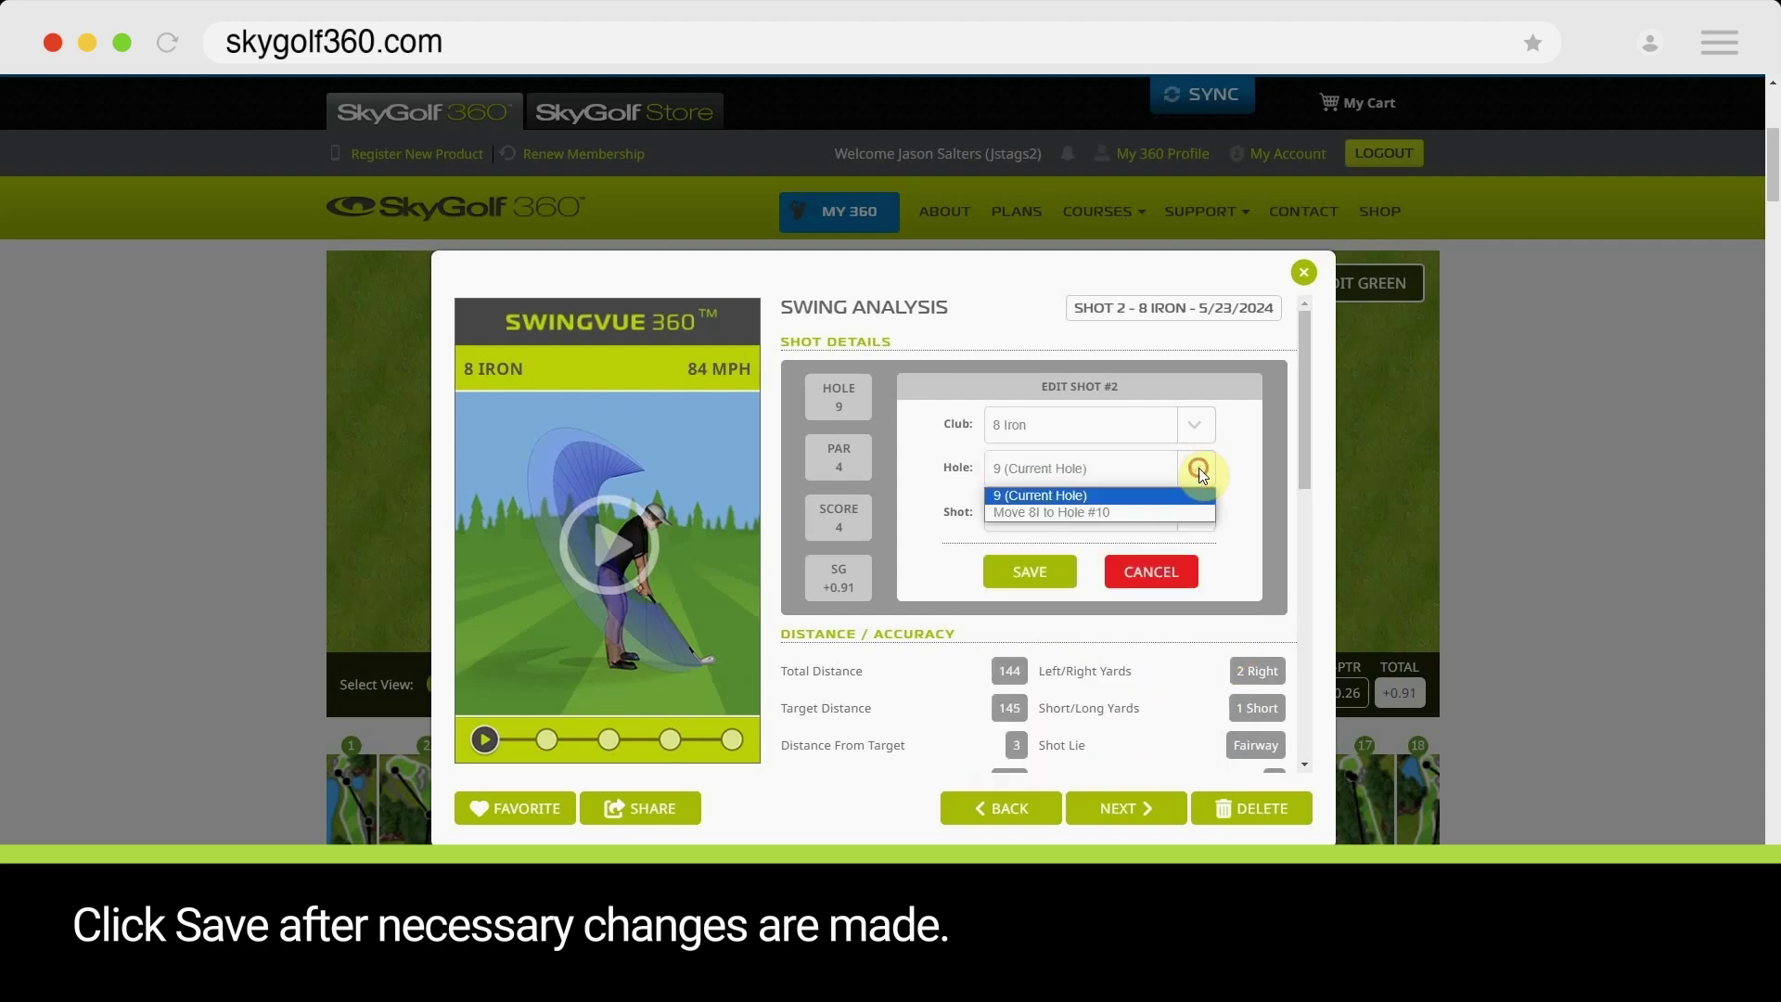
pyautogui.click(1236, 547)
pyautogui.click(1203, 515)
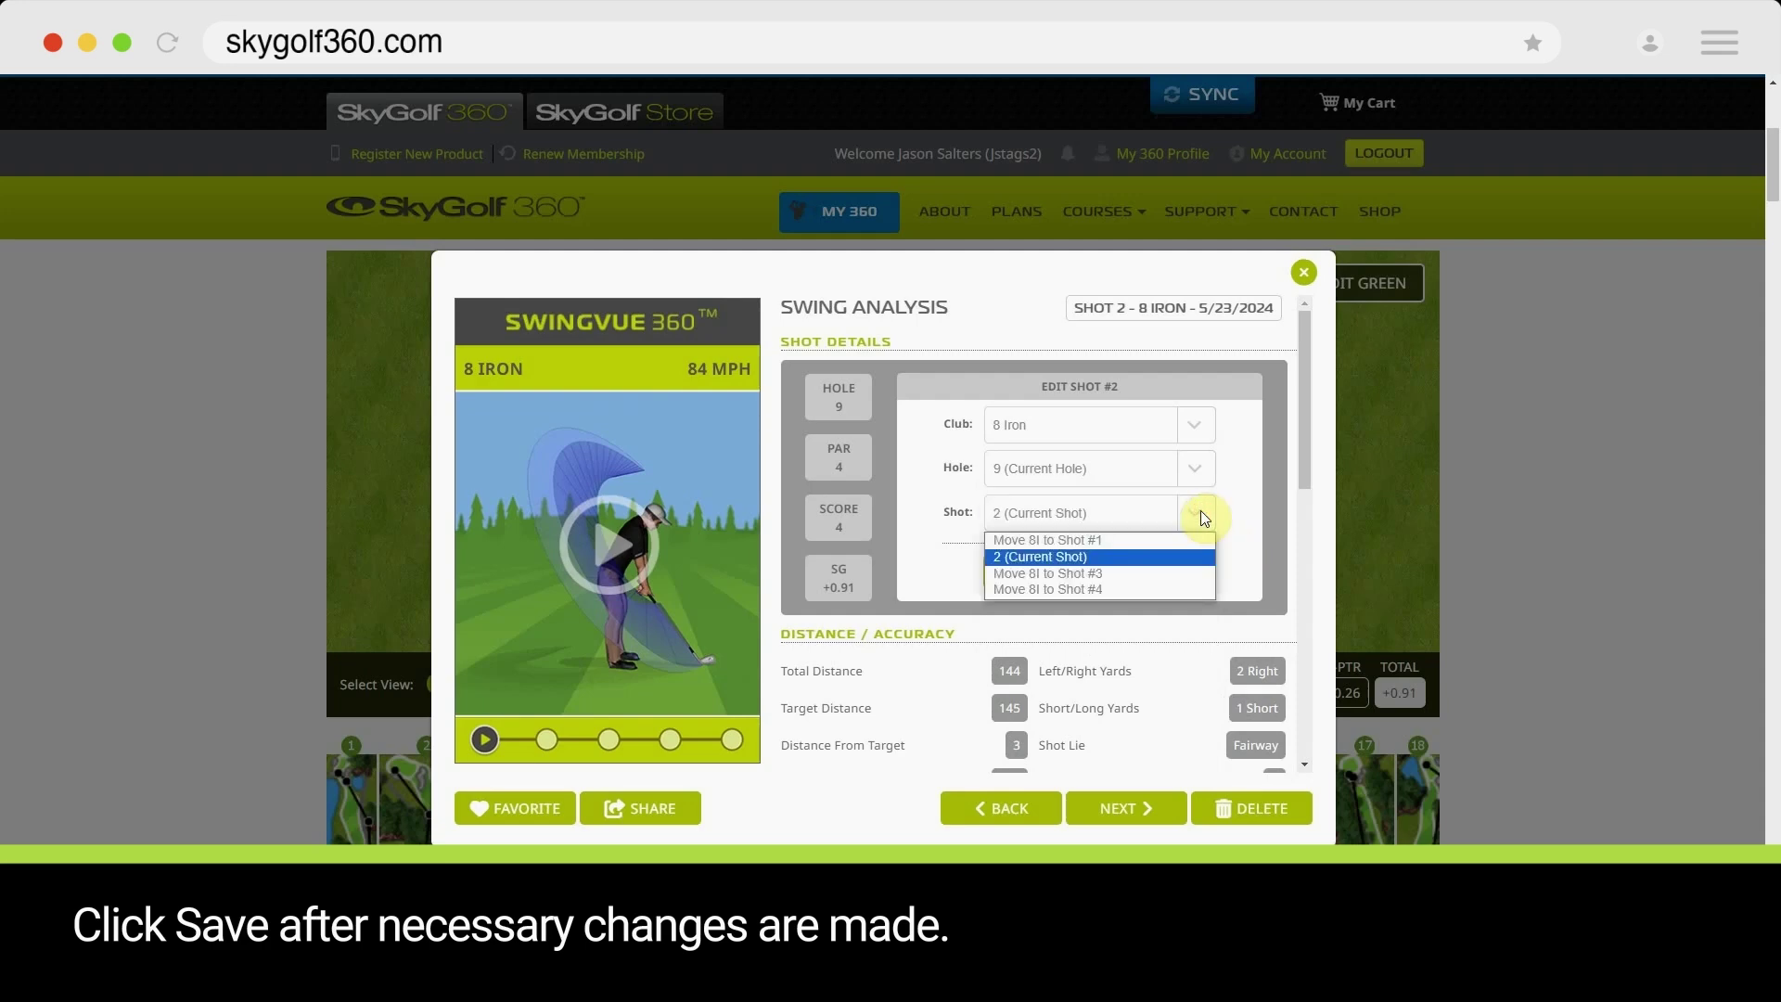
pyautogui.click(1254, 575)
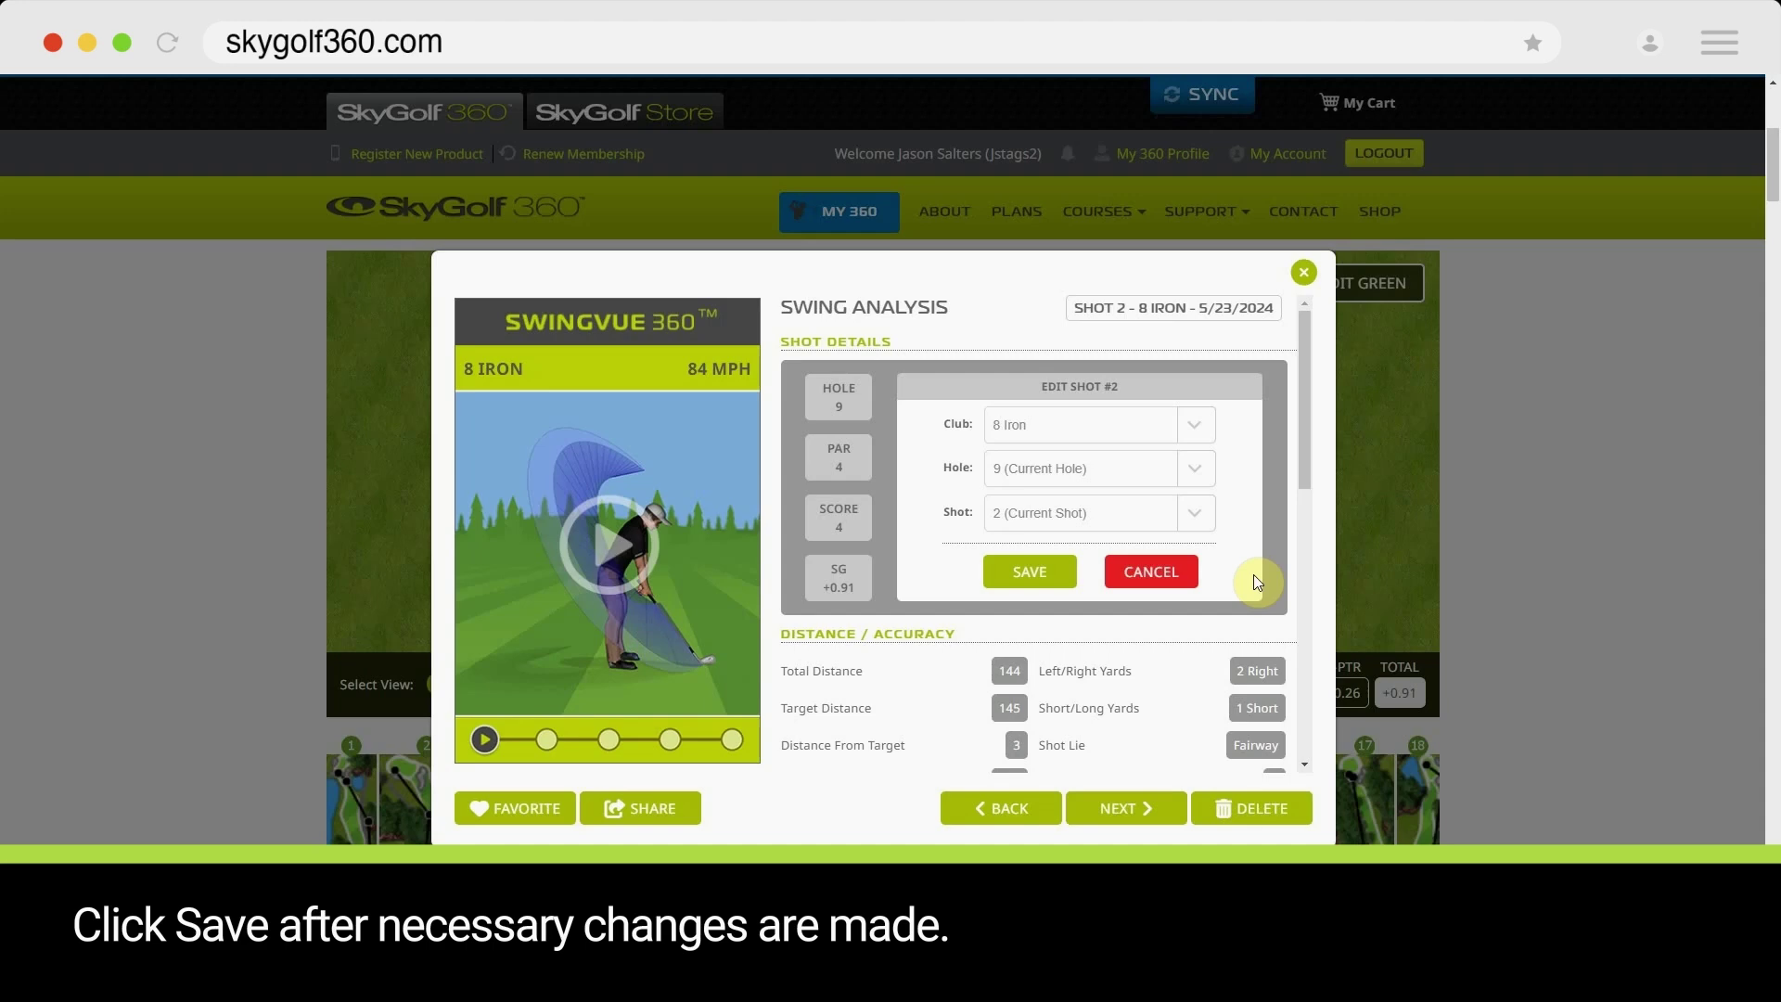
pyautogui.click(1045, 567)
pyautogui.click(1304, 272)
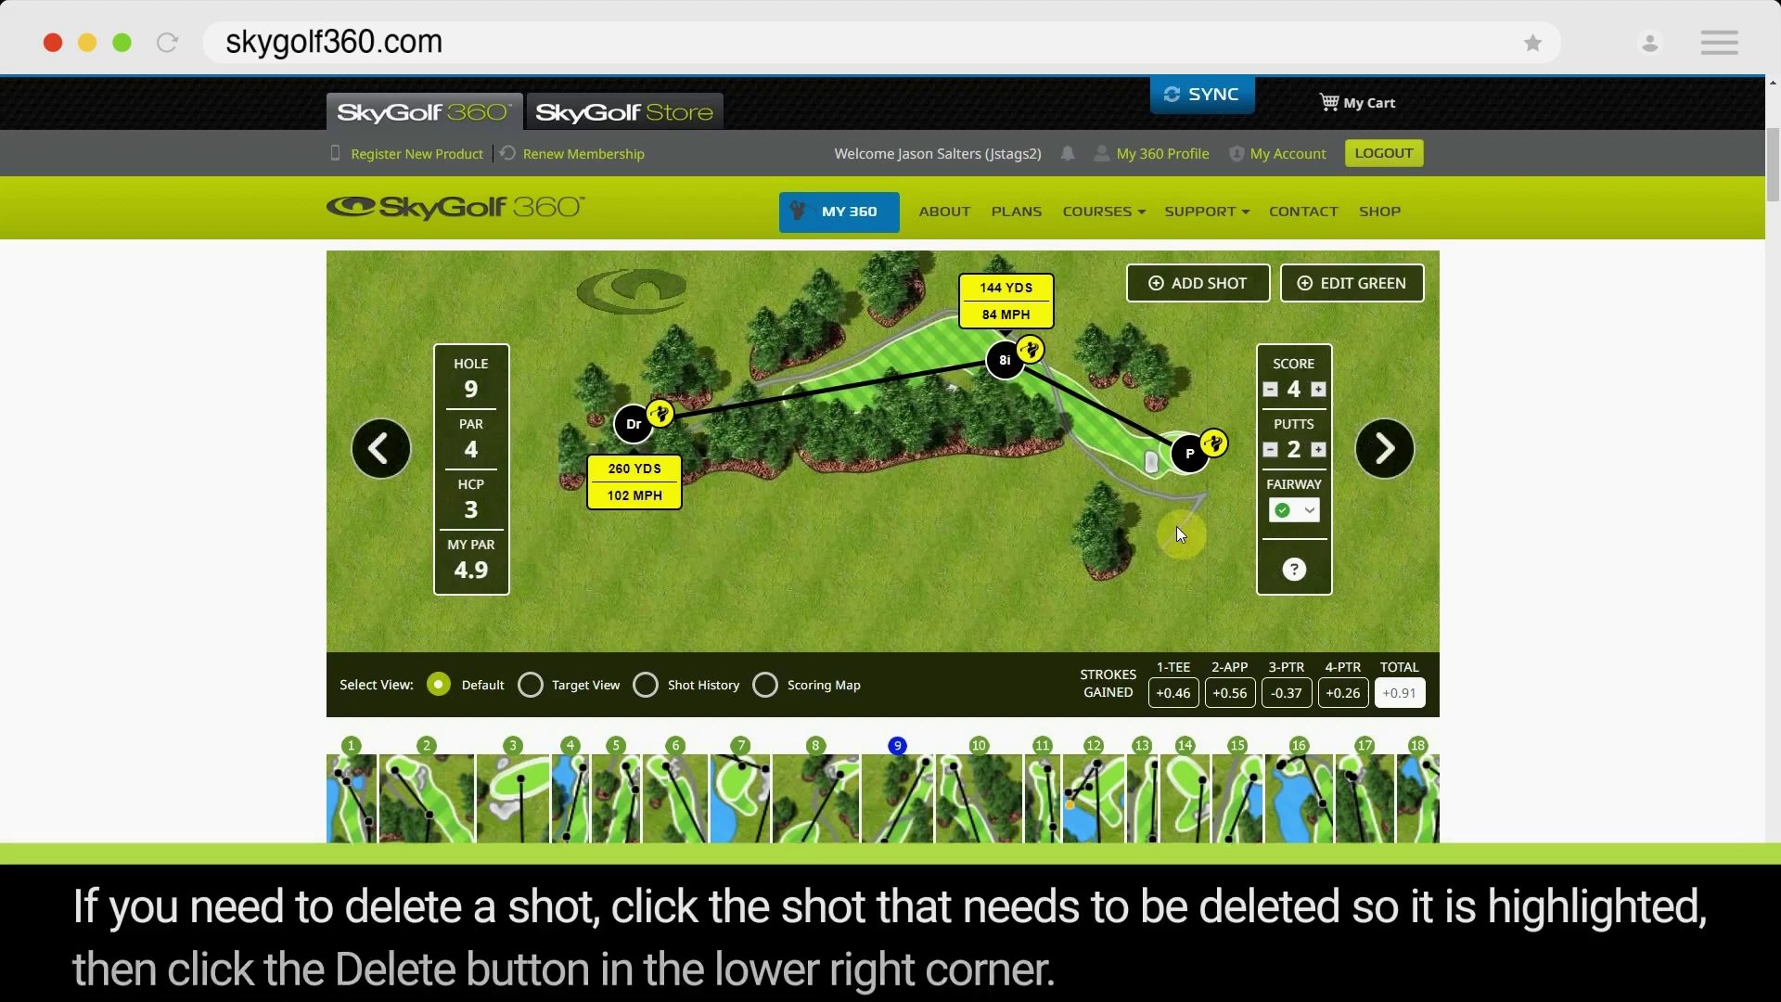
# Step: Delete hole 9's final 4 ft putt (shot 4), then select the putt on hole 10
pyautogui.click(1005, 366)
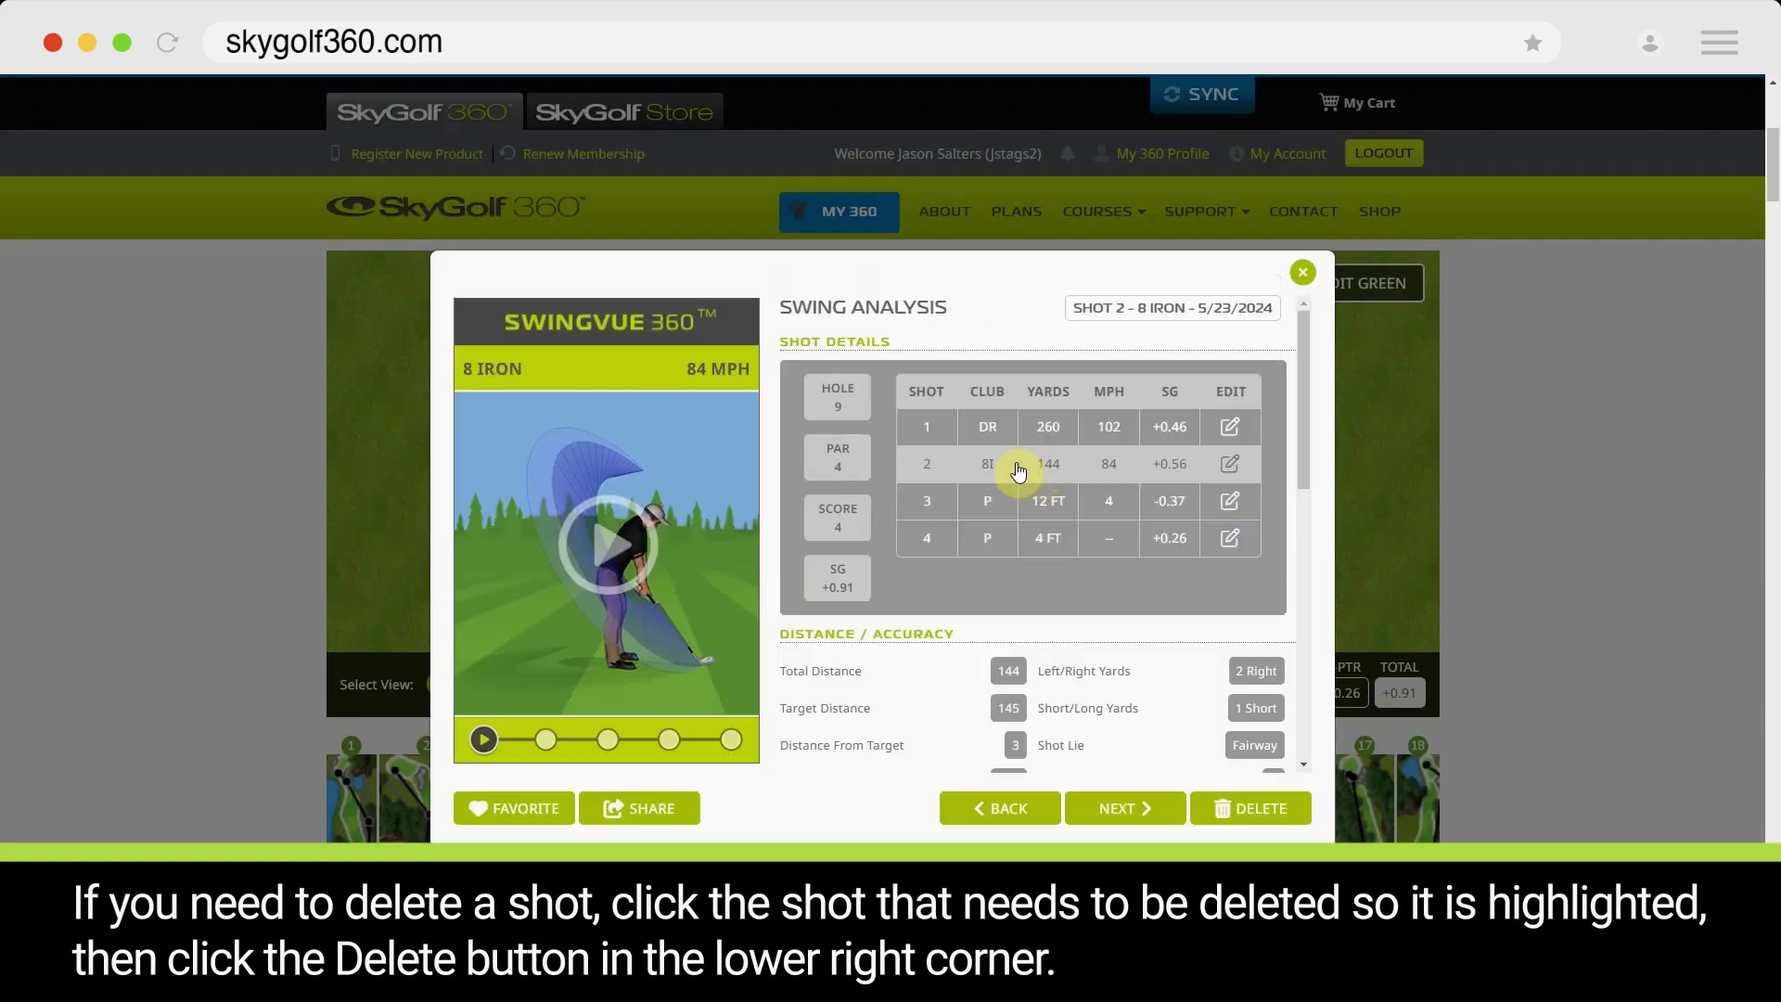
pyautogui.click(1018, 469)
pyautogui.click(1102, 553)
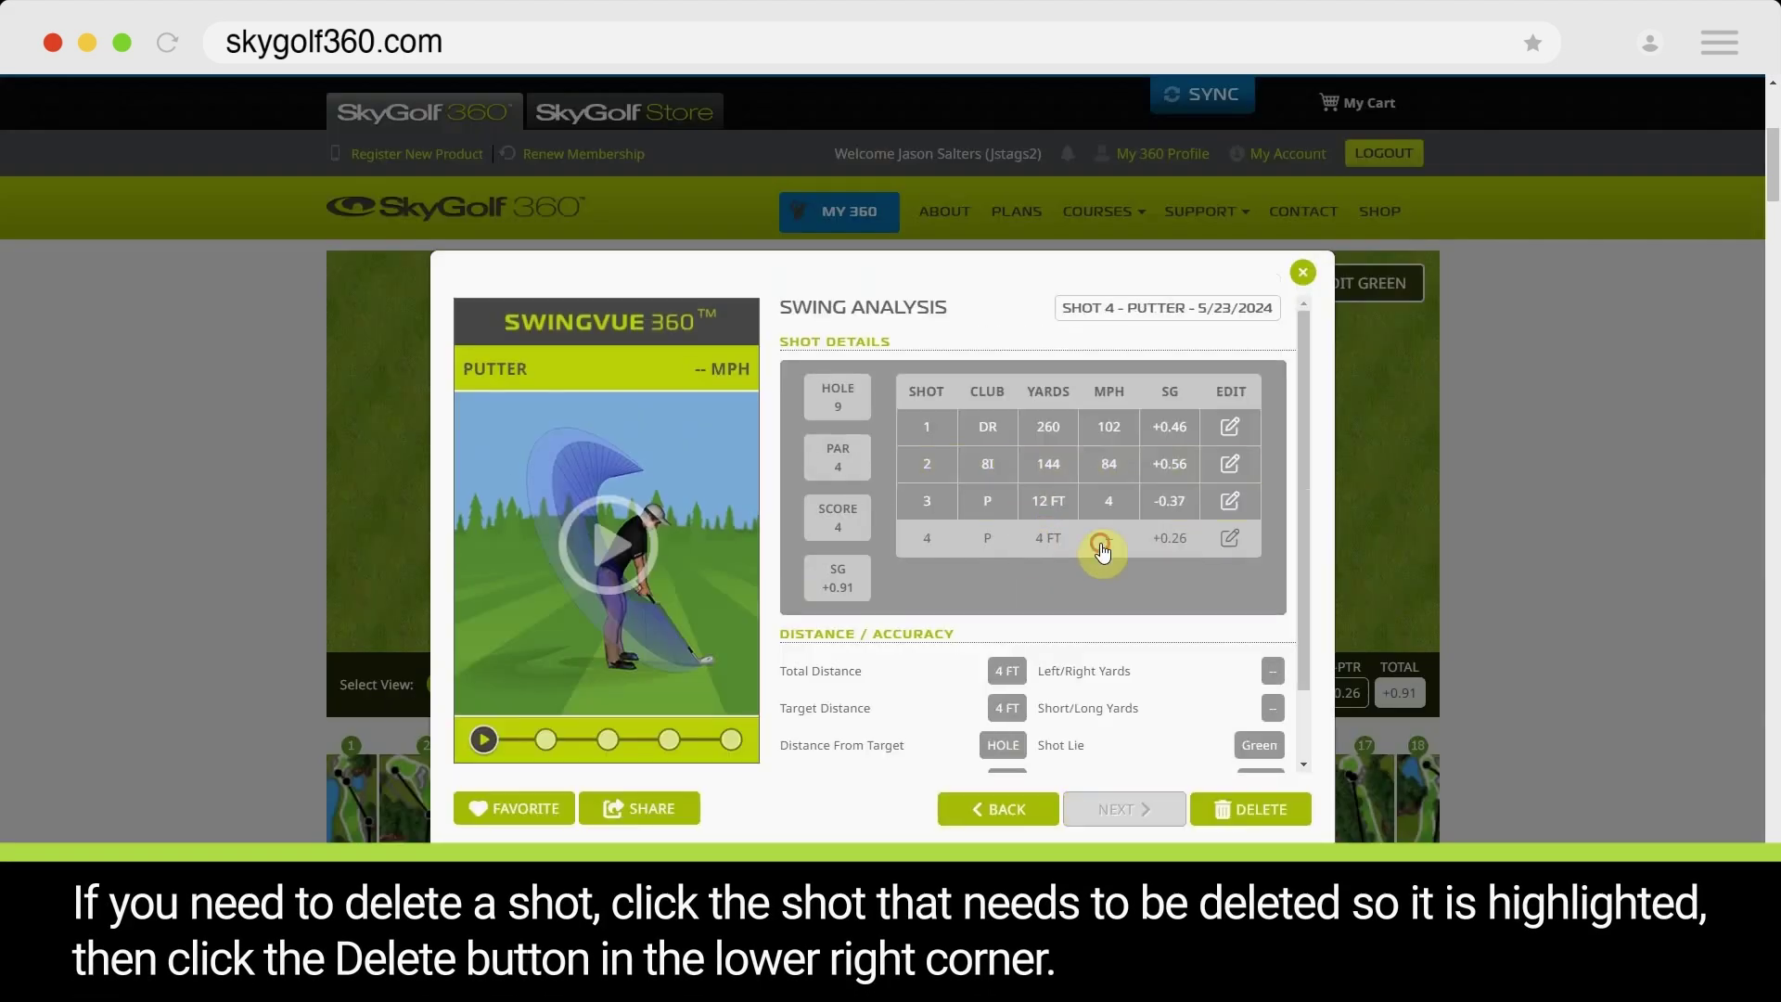
pyautogui.click(1244, 809)
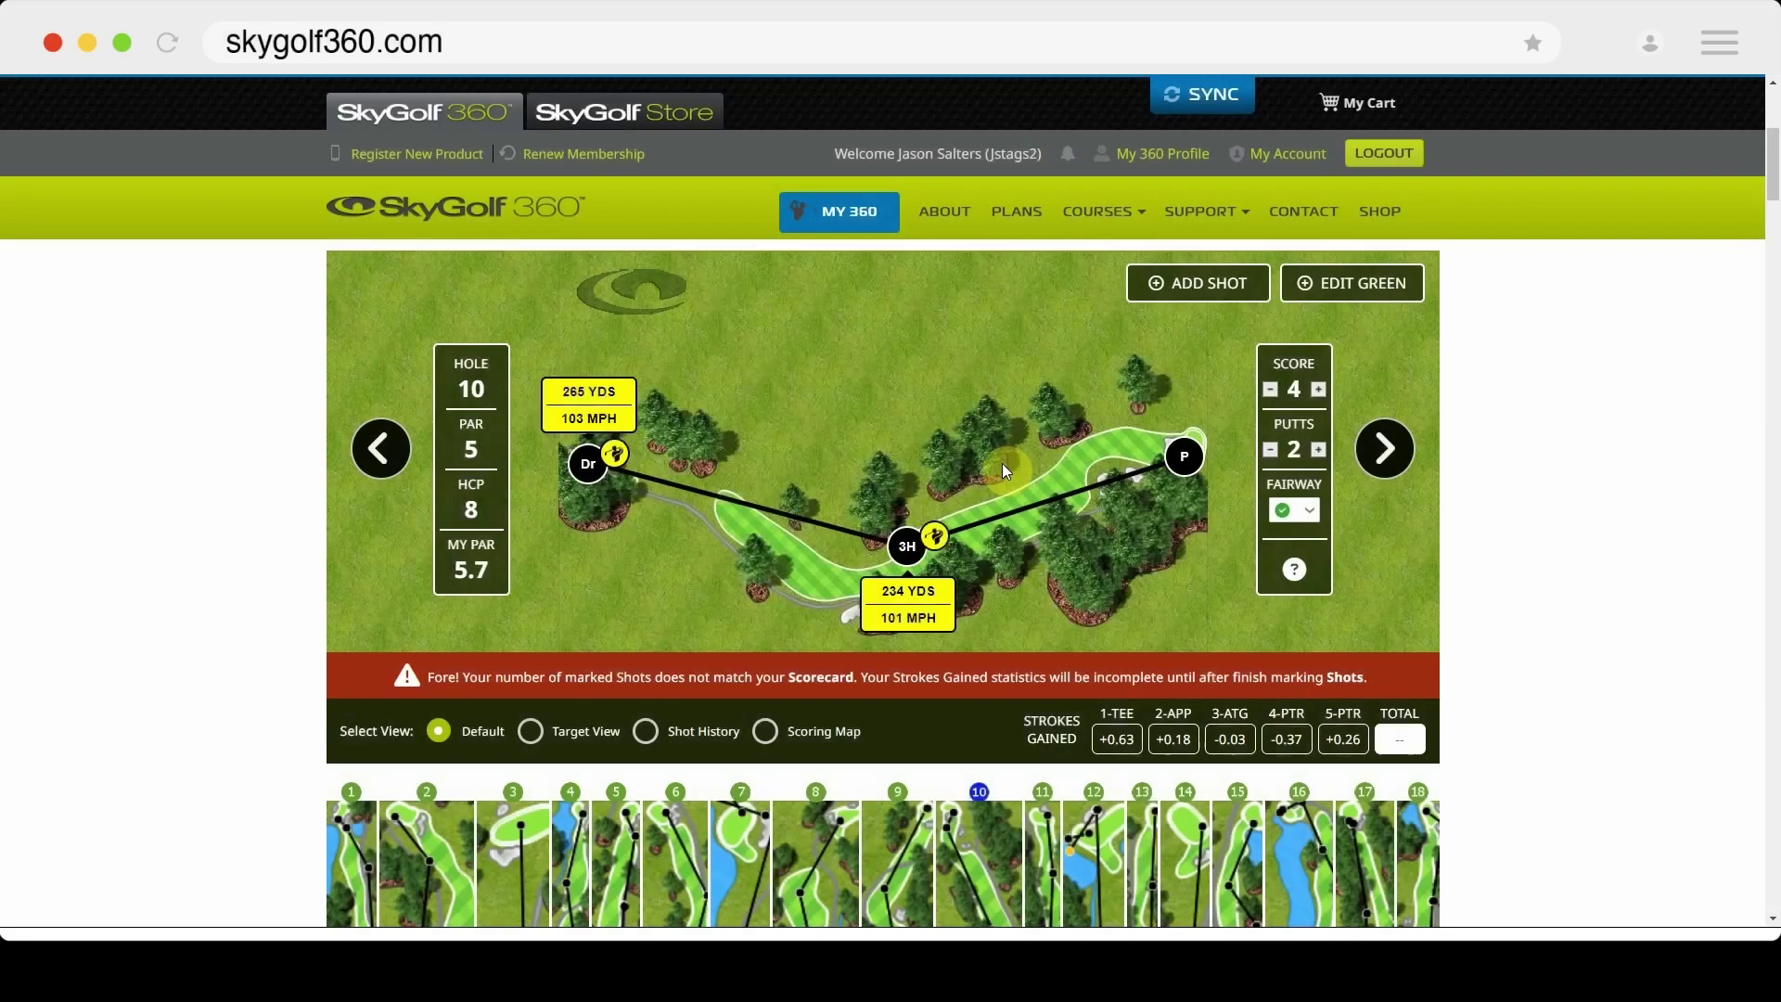
pyautogui.click(1121, 491)
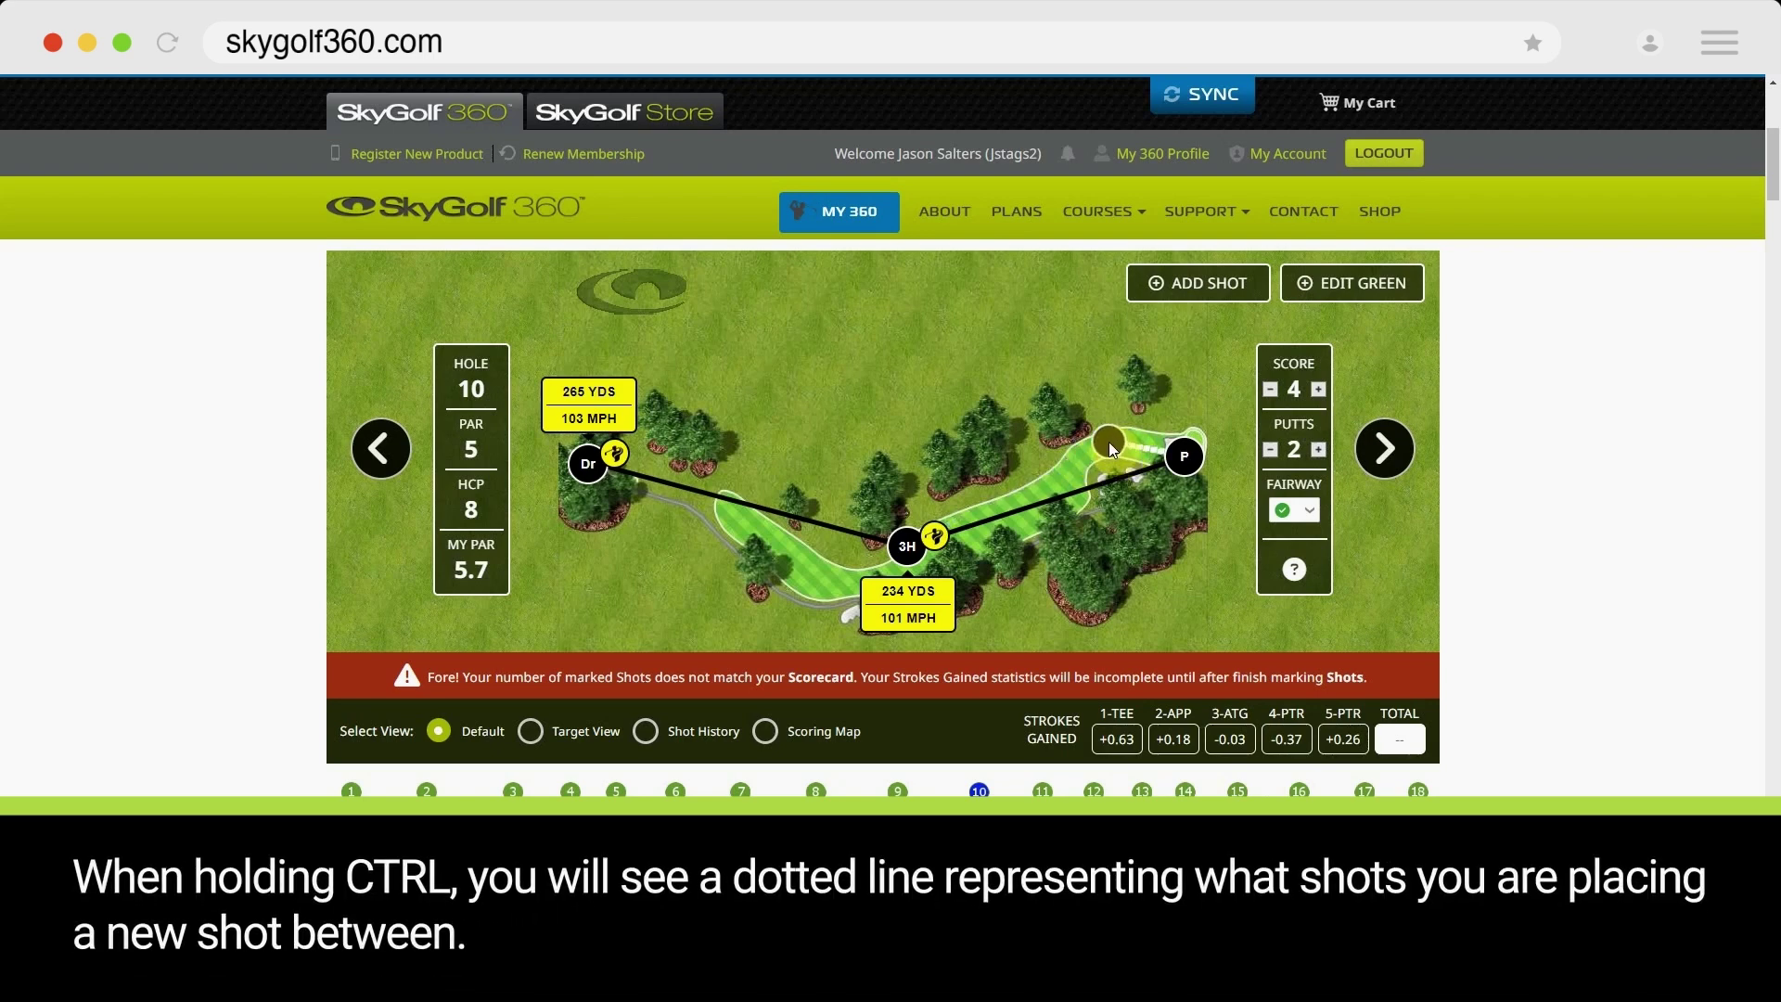
# Step: Insert a Lob Wedge shot on hole 10 between the 3-hybrid and the putt
pyautogui.keyDown('ctrl'); pyautogui.click(1100, 453); pyautogui.keyUp('ctrl')
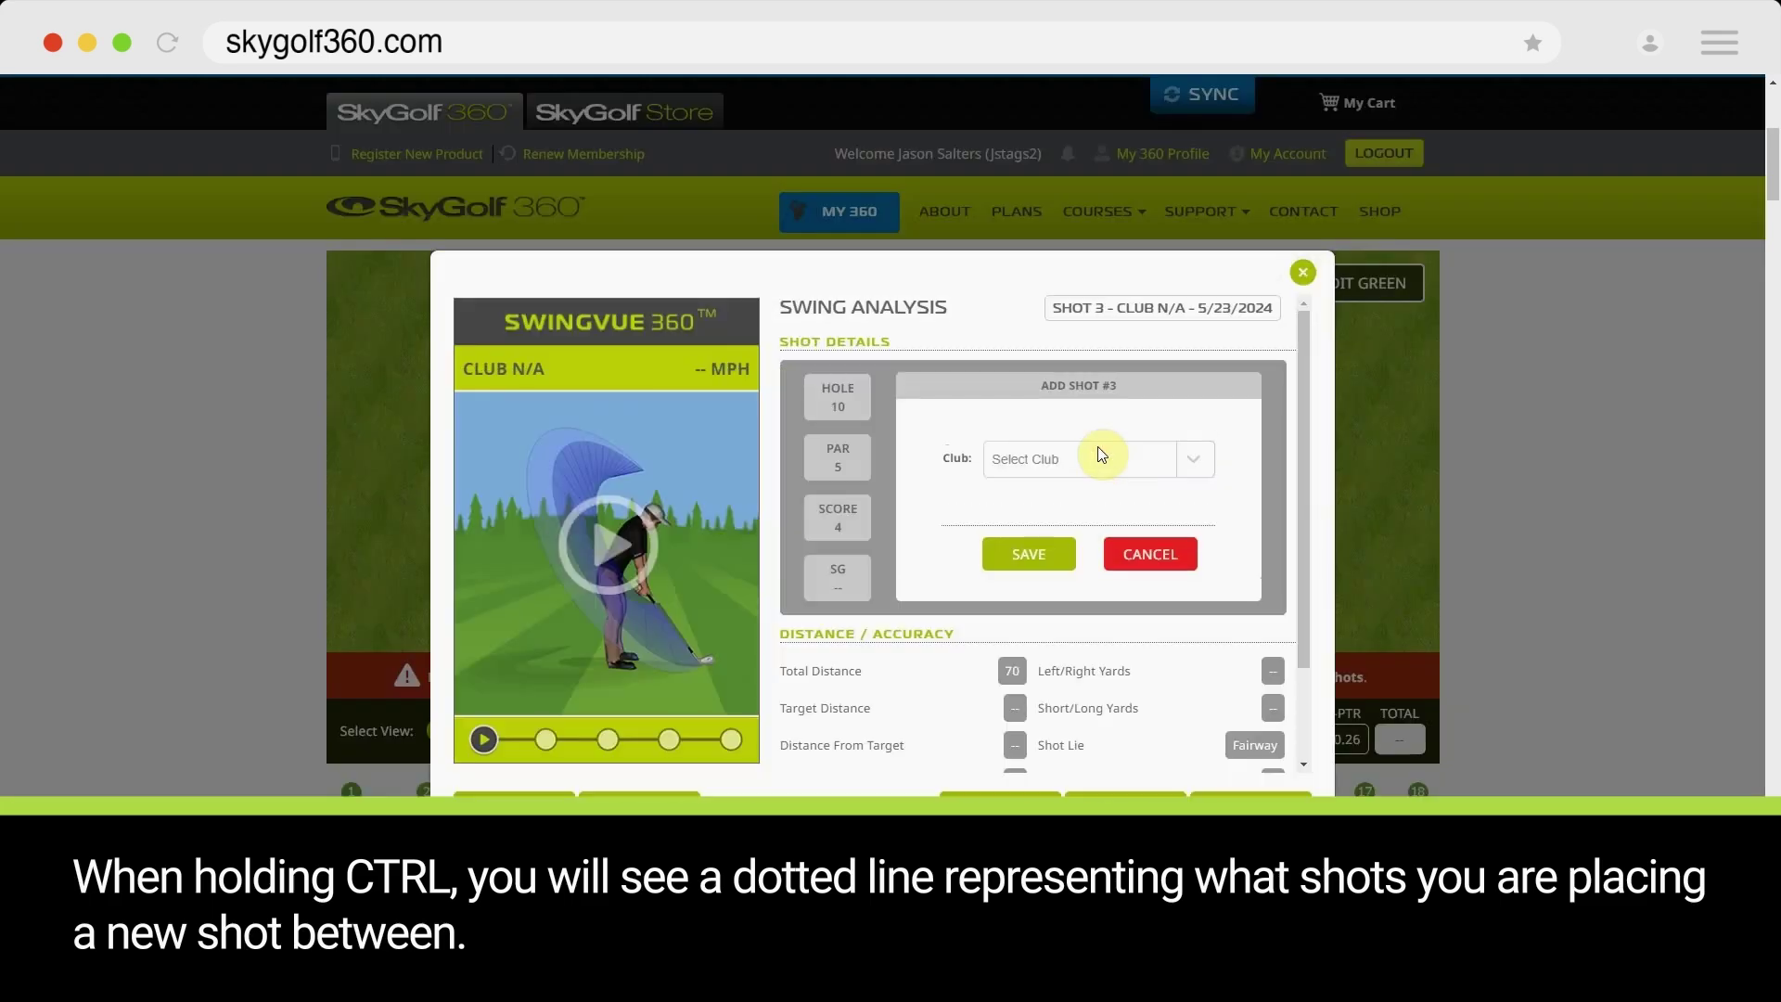
pyautogui.click(1191, 459)
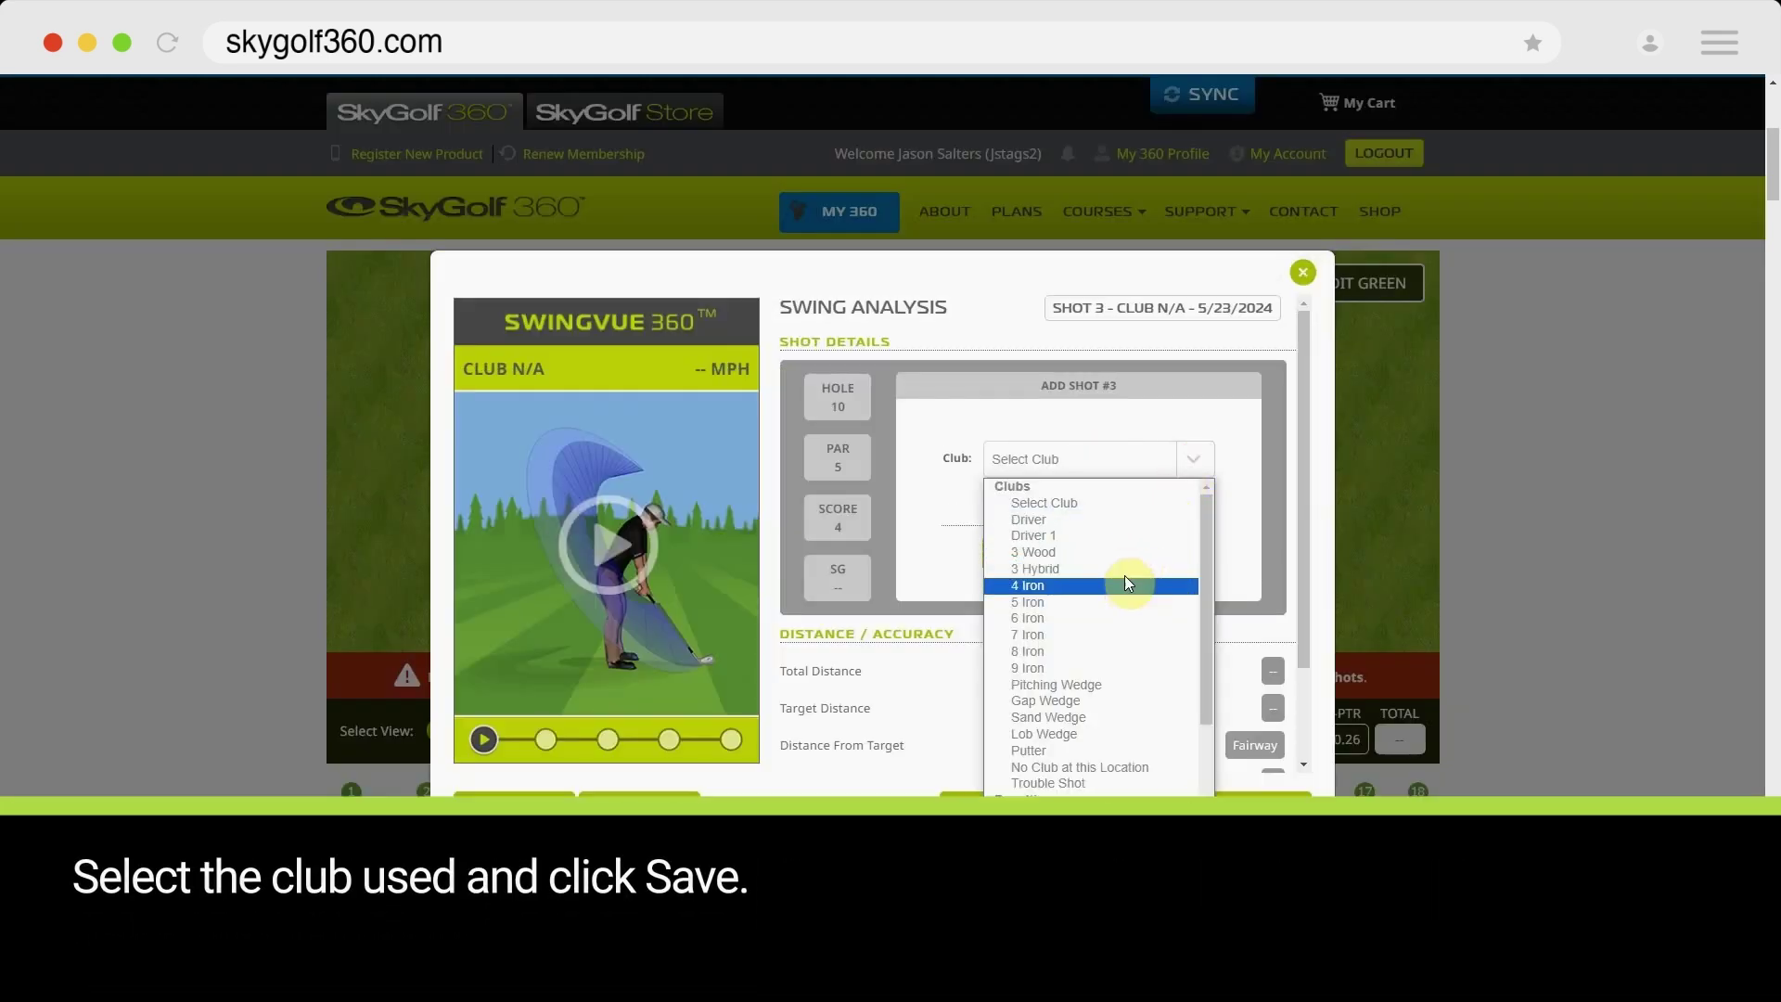
pyautogui.click(1097, 740)
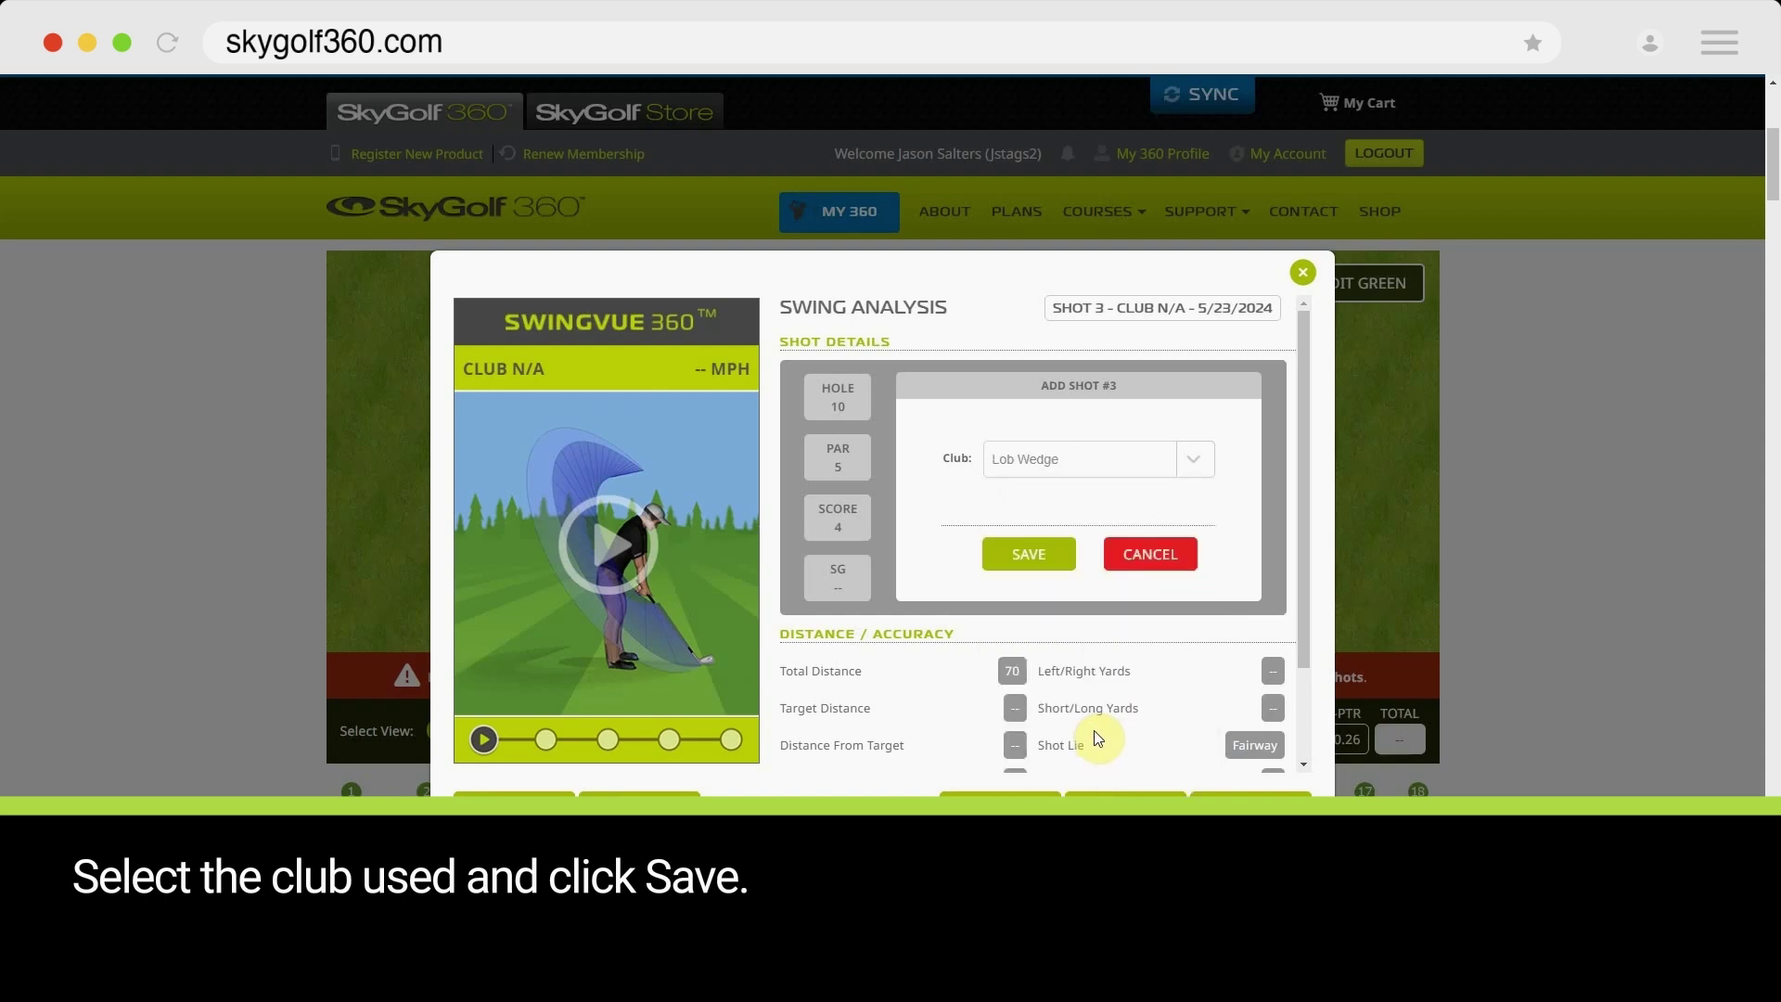
pyautogui.click(1027, 557)
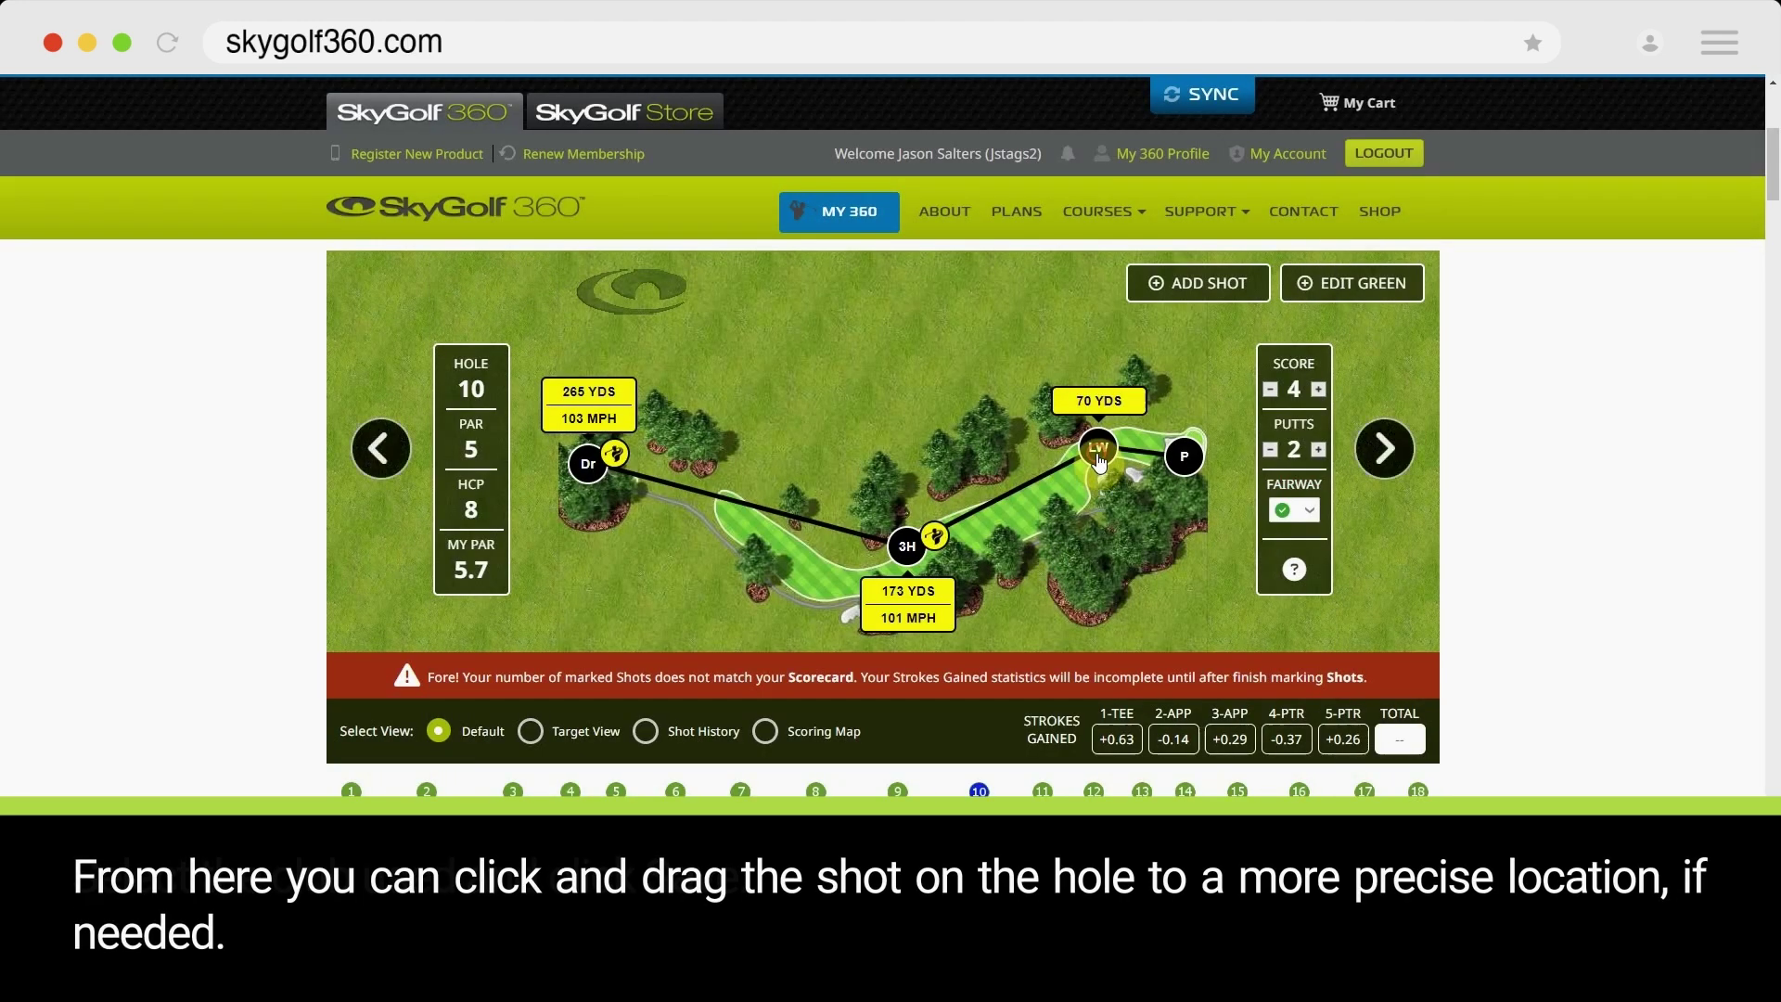
# Step: Reposition the new LW shot marker so it sits just short of hole 10's green
pyautogui.moveTo(1094, 450); pyautogui.dragTo(1141, 449)
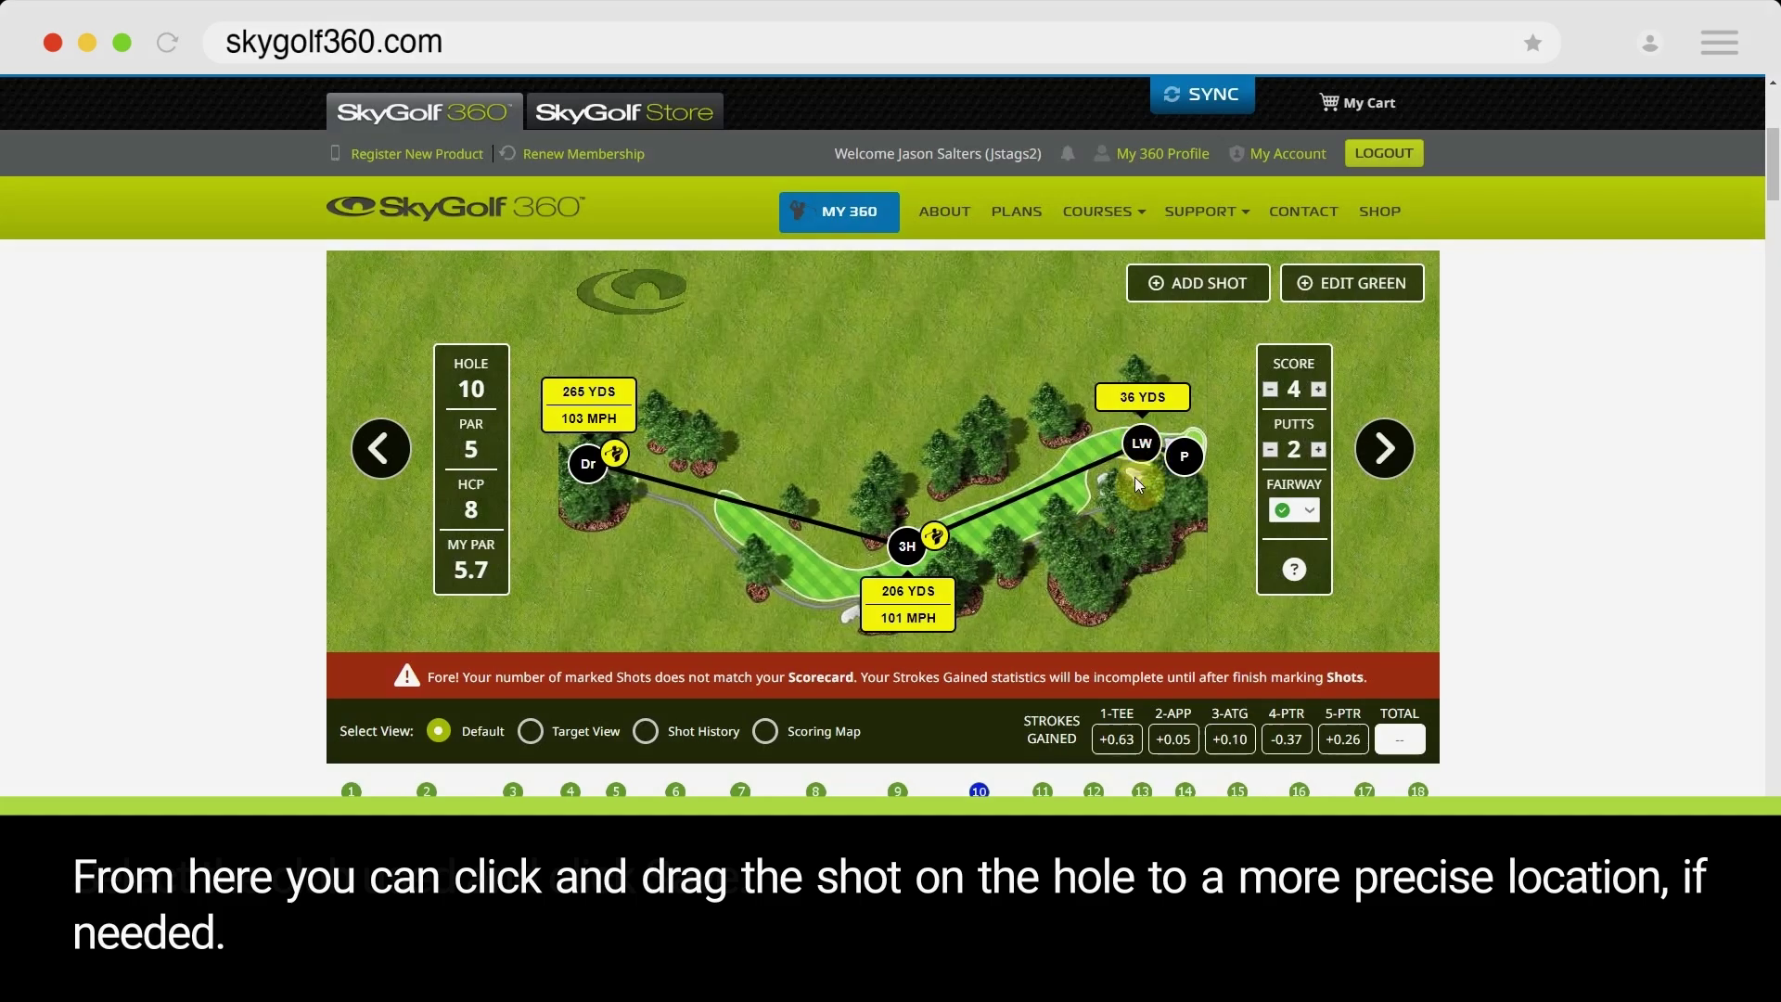
pyautogui.moveTo(1140, 464); pyautogui.dragTo(1144, 459)
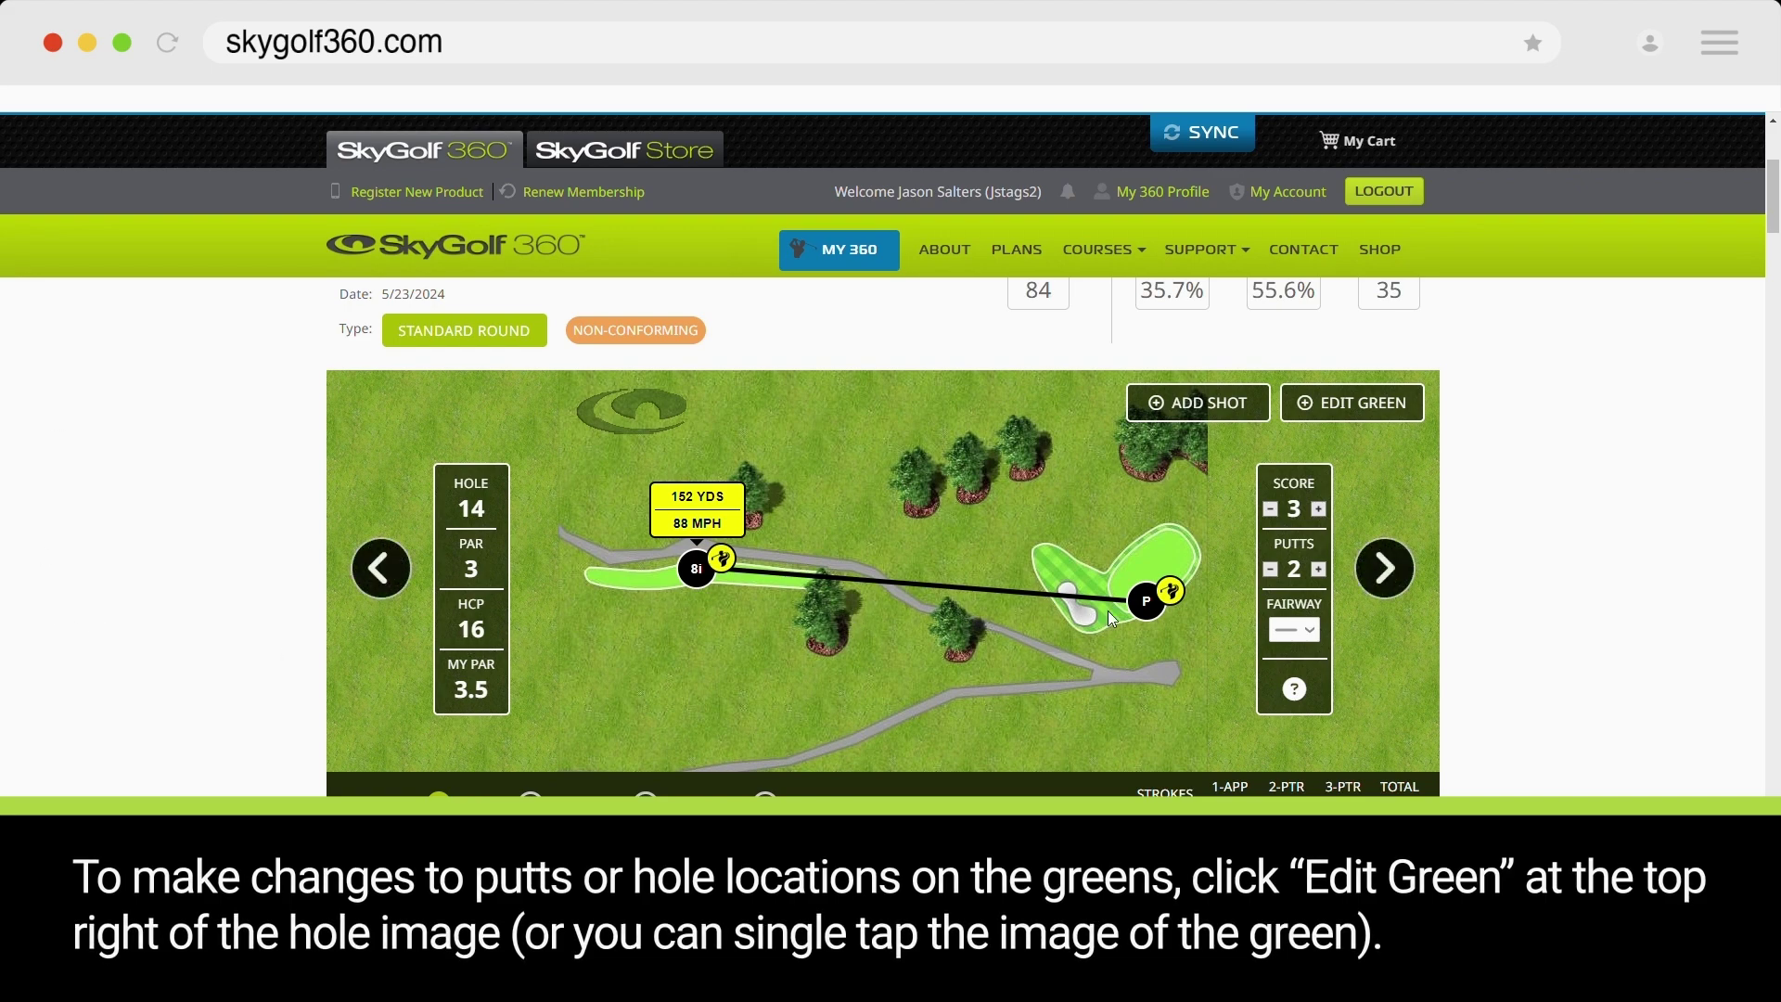
# Step: Edit hole 14's green: move the putt closer to the pin, then relocate the pin
pyautogui.click(1360, 404)
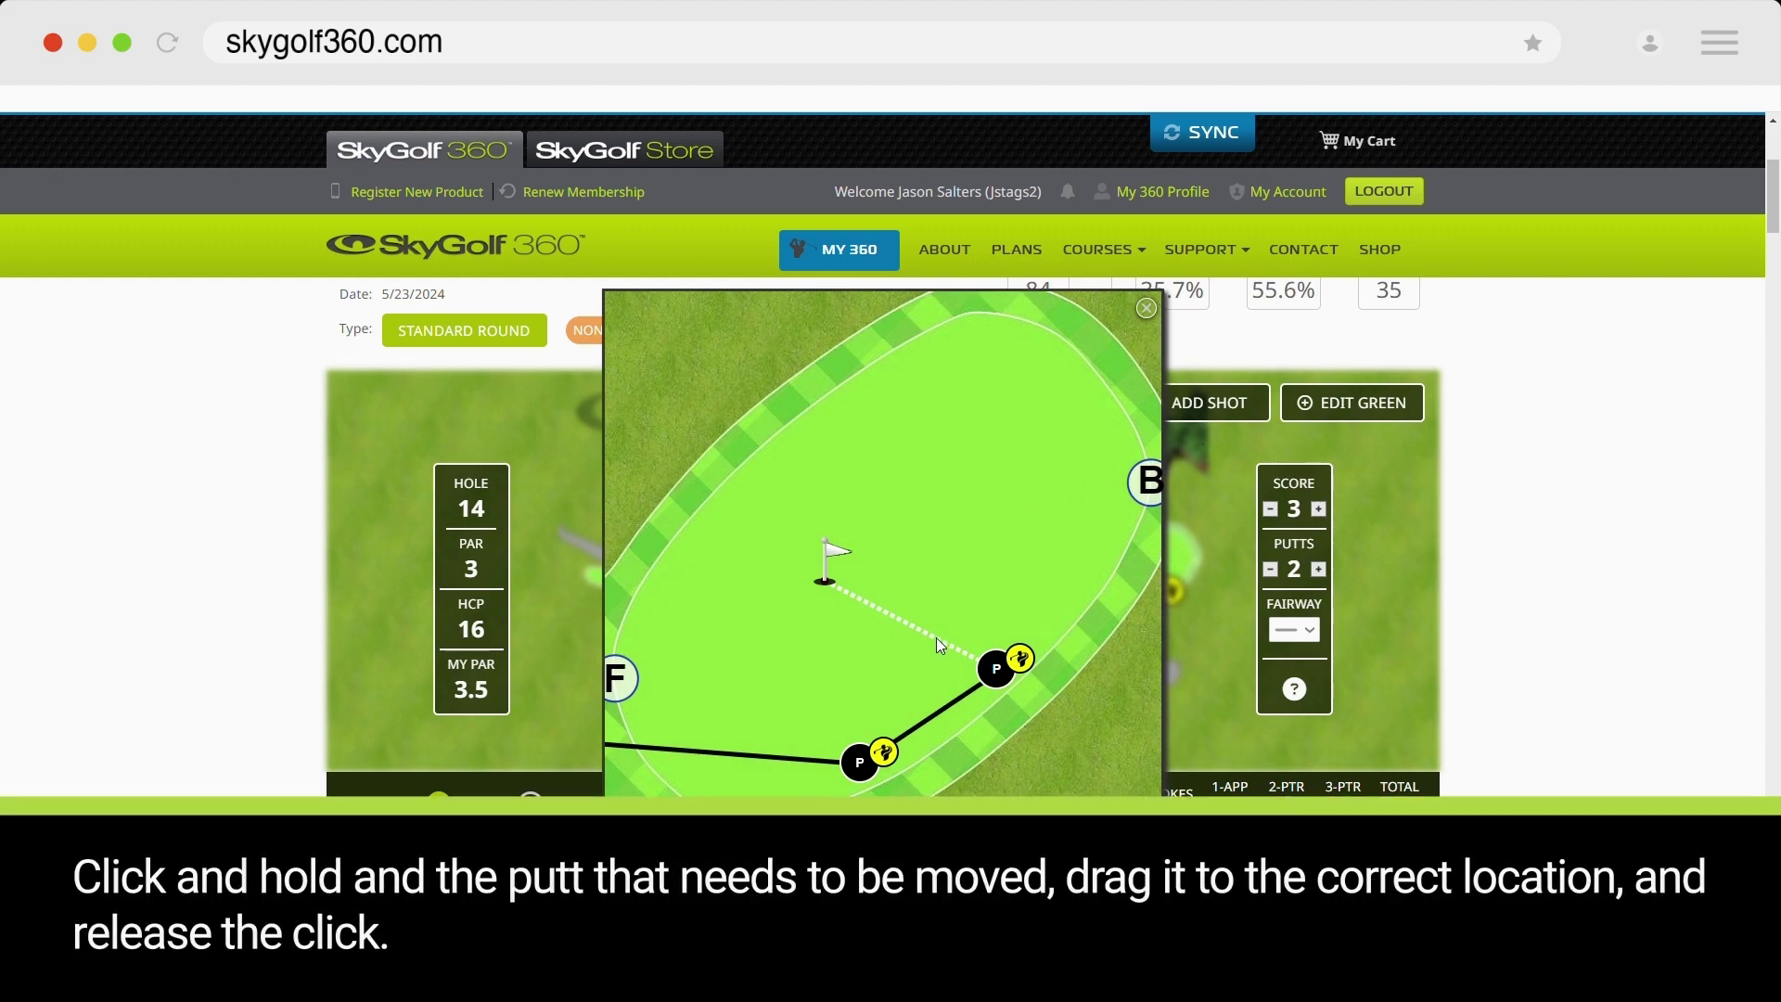
pyautogui.moveTo(998, 675); pyautogui.dragTo(942, 638)
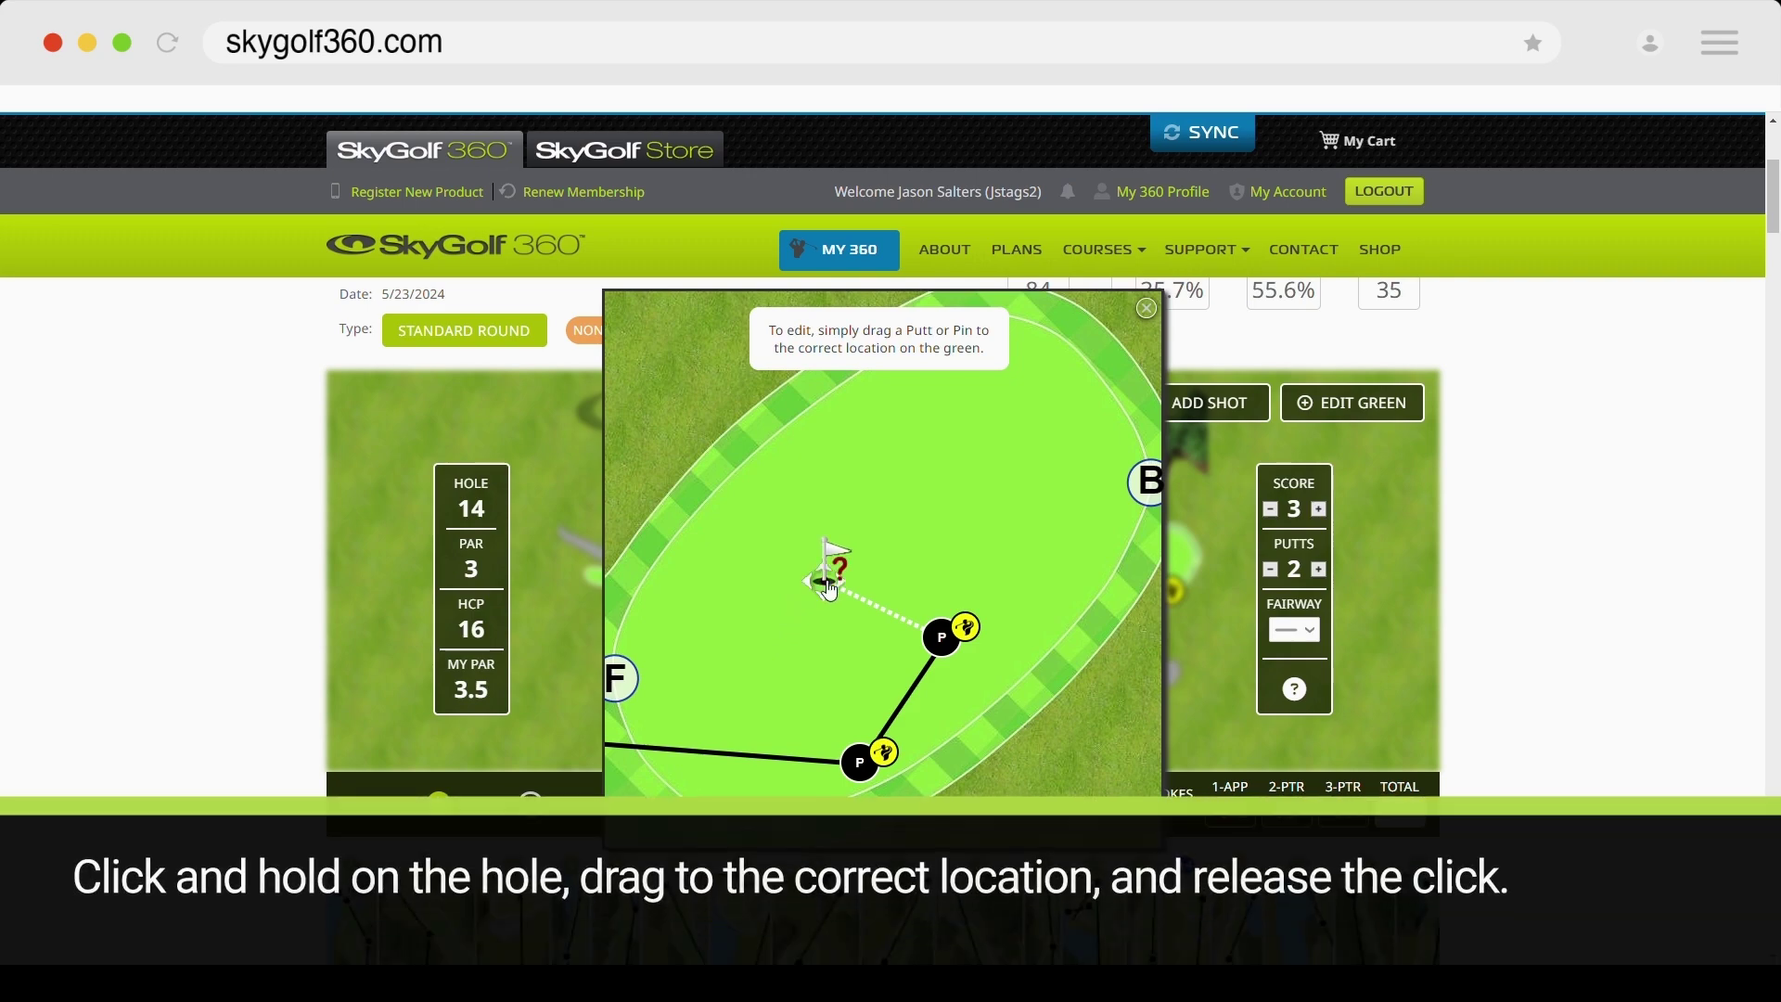
pyautogui.moveTo(832, 586); pyautogui.dragTo(935, 645)
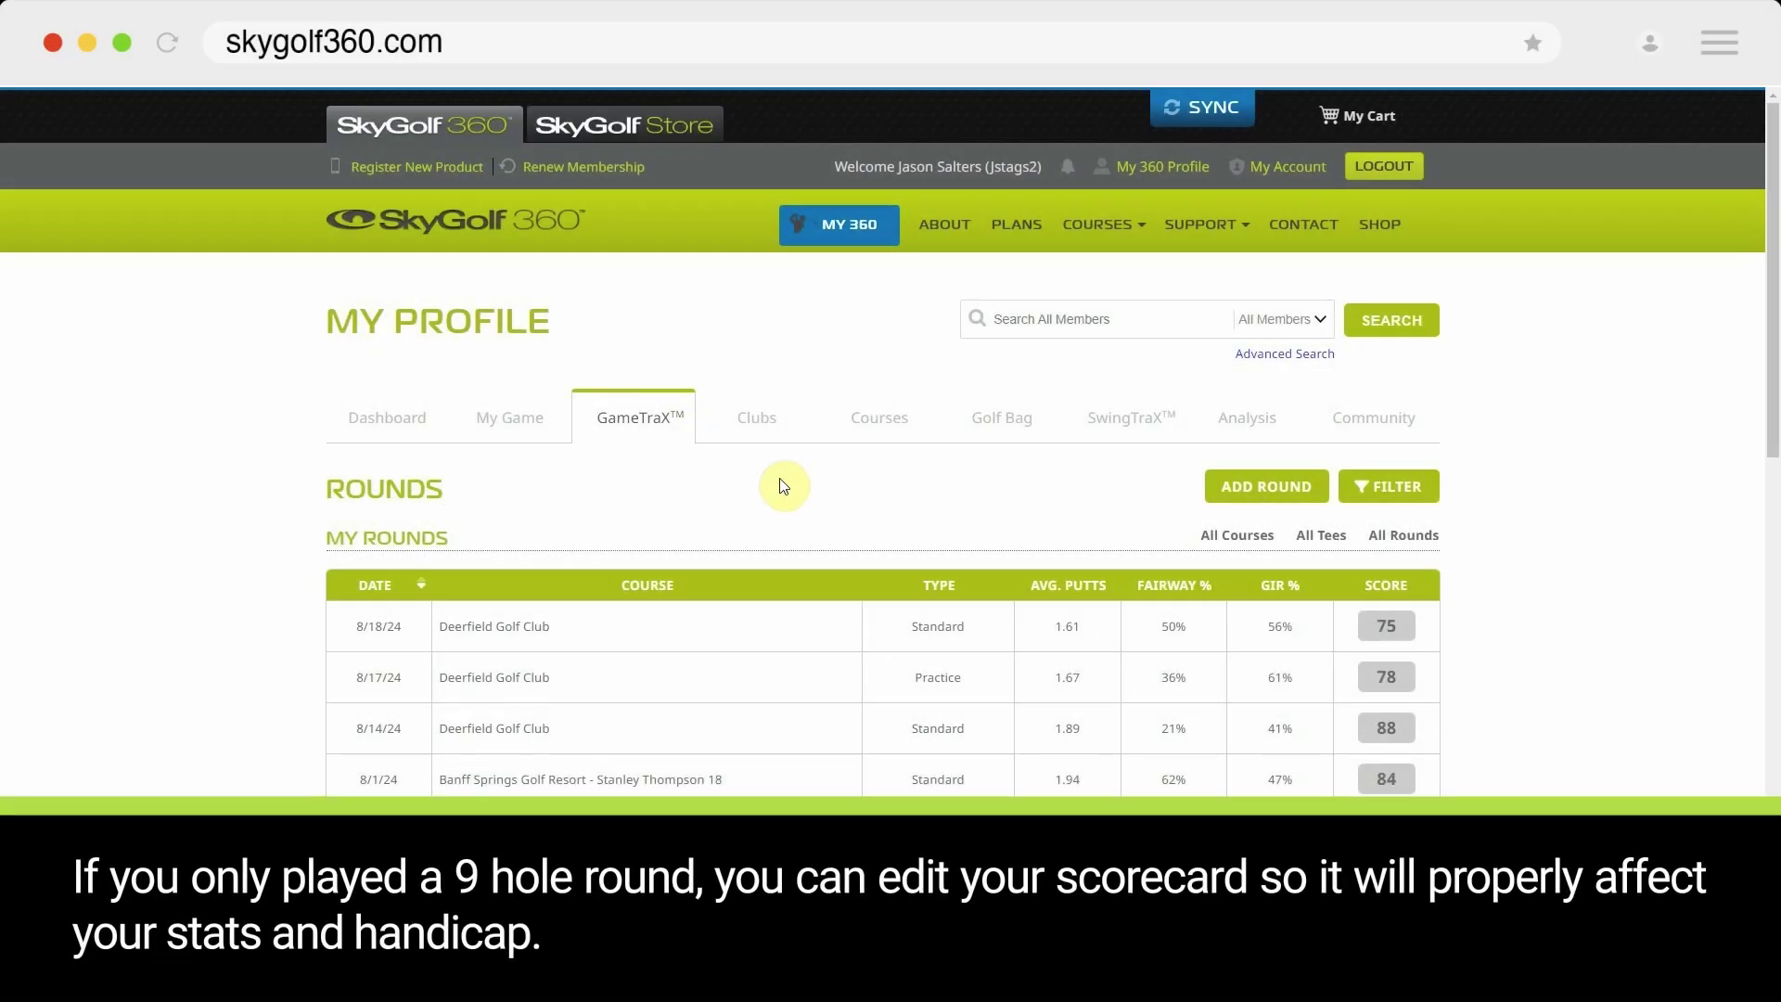
# Step: Scroll the My Rounds table and open the 4/3/24 Deerfield Golf Club practice round
pyautogui.scroll(-5, 779, 492)
pyautogui.scroll(-5, 784, 502)
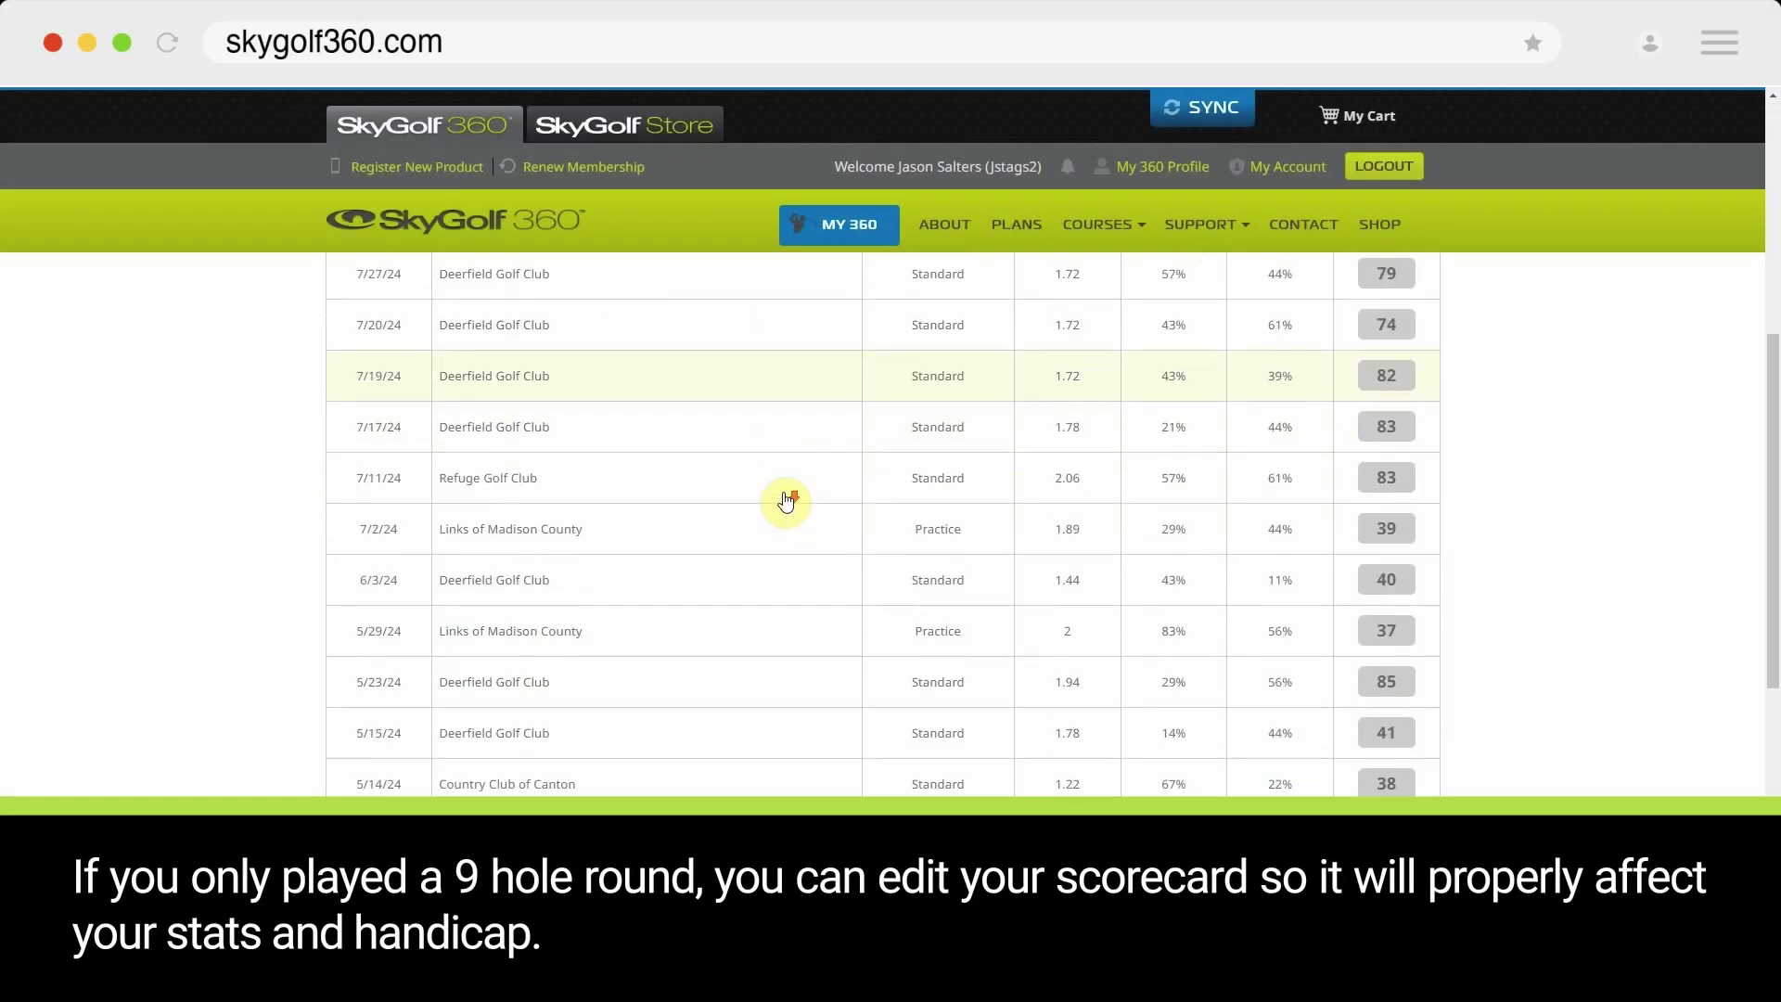
pyautogui.scroll(-5, 784, 502)
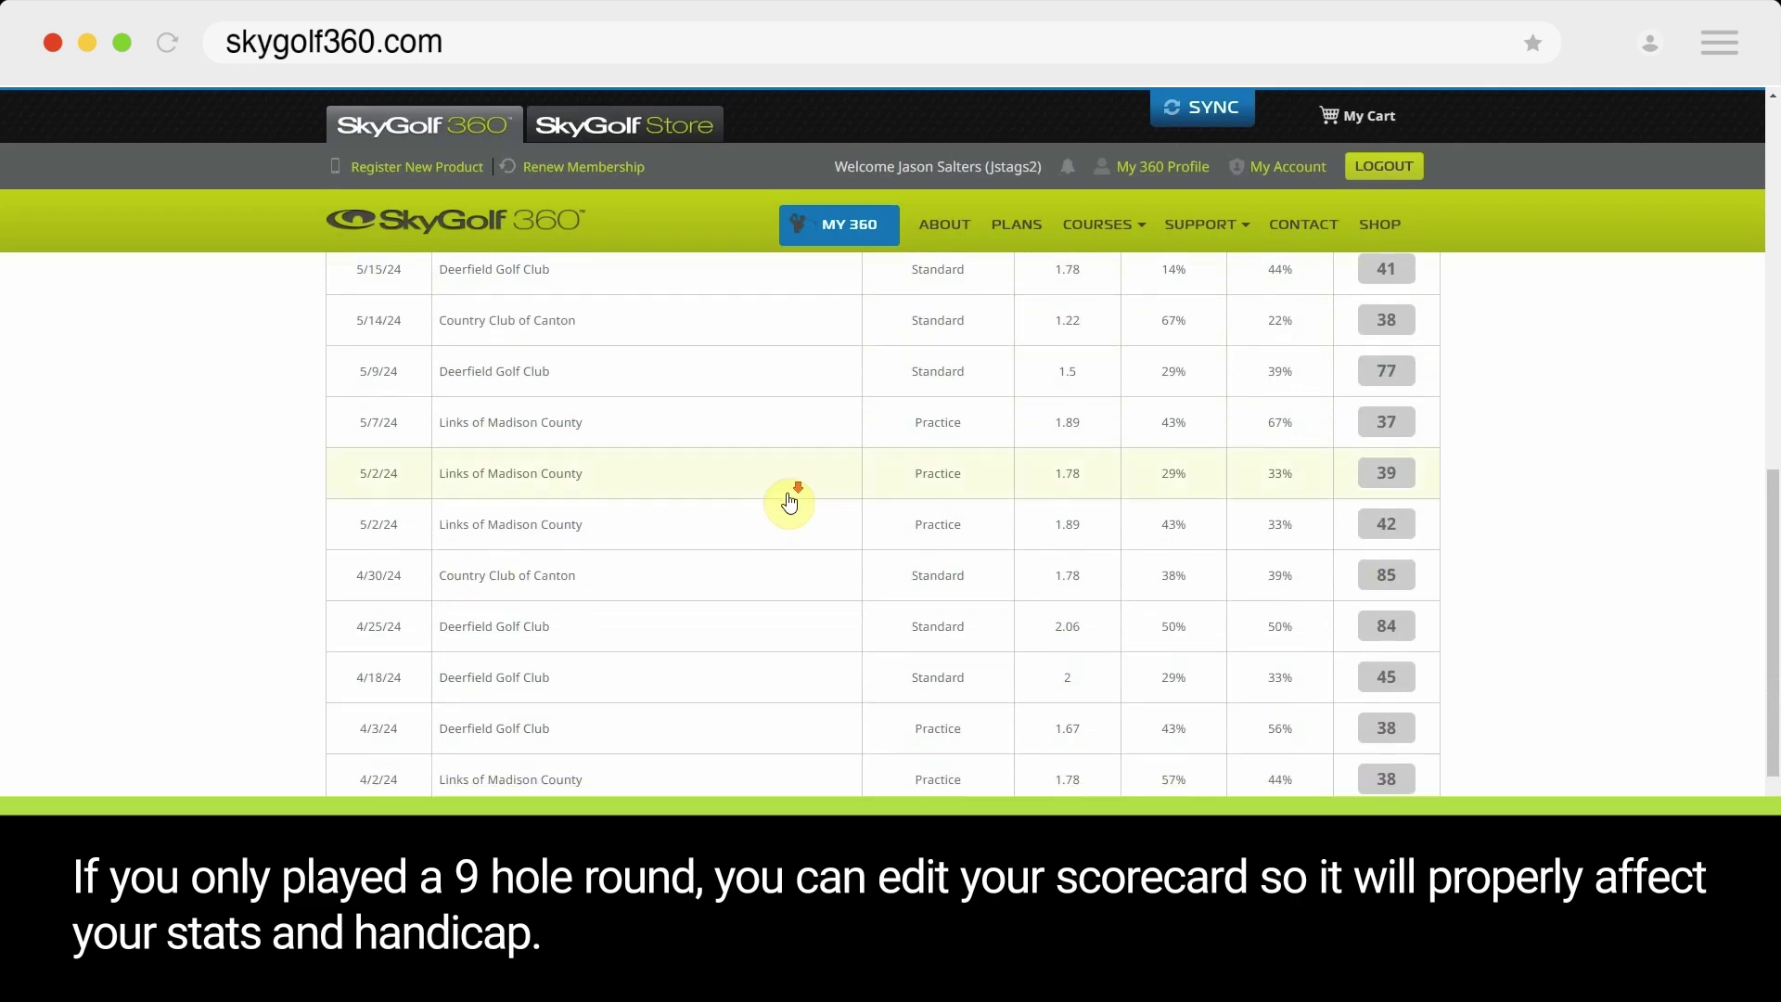
pyautogui.click(775, 633)
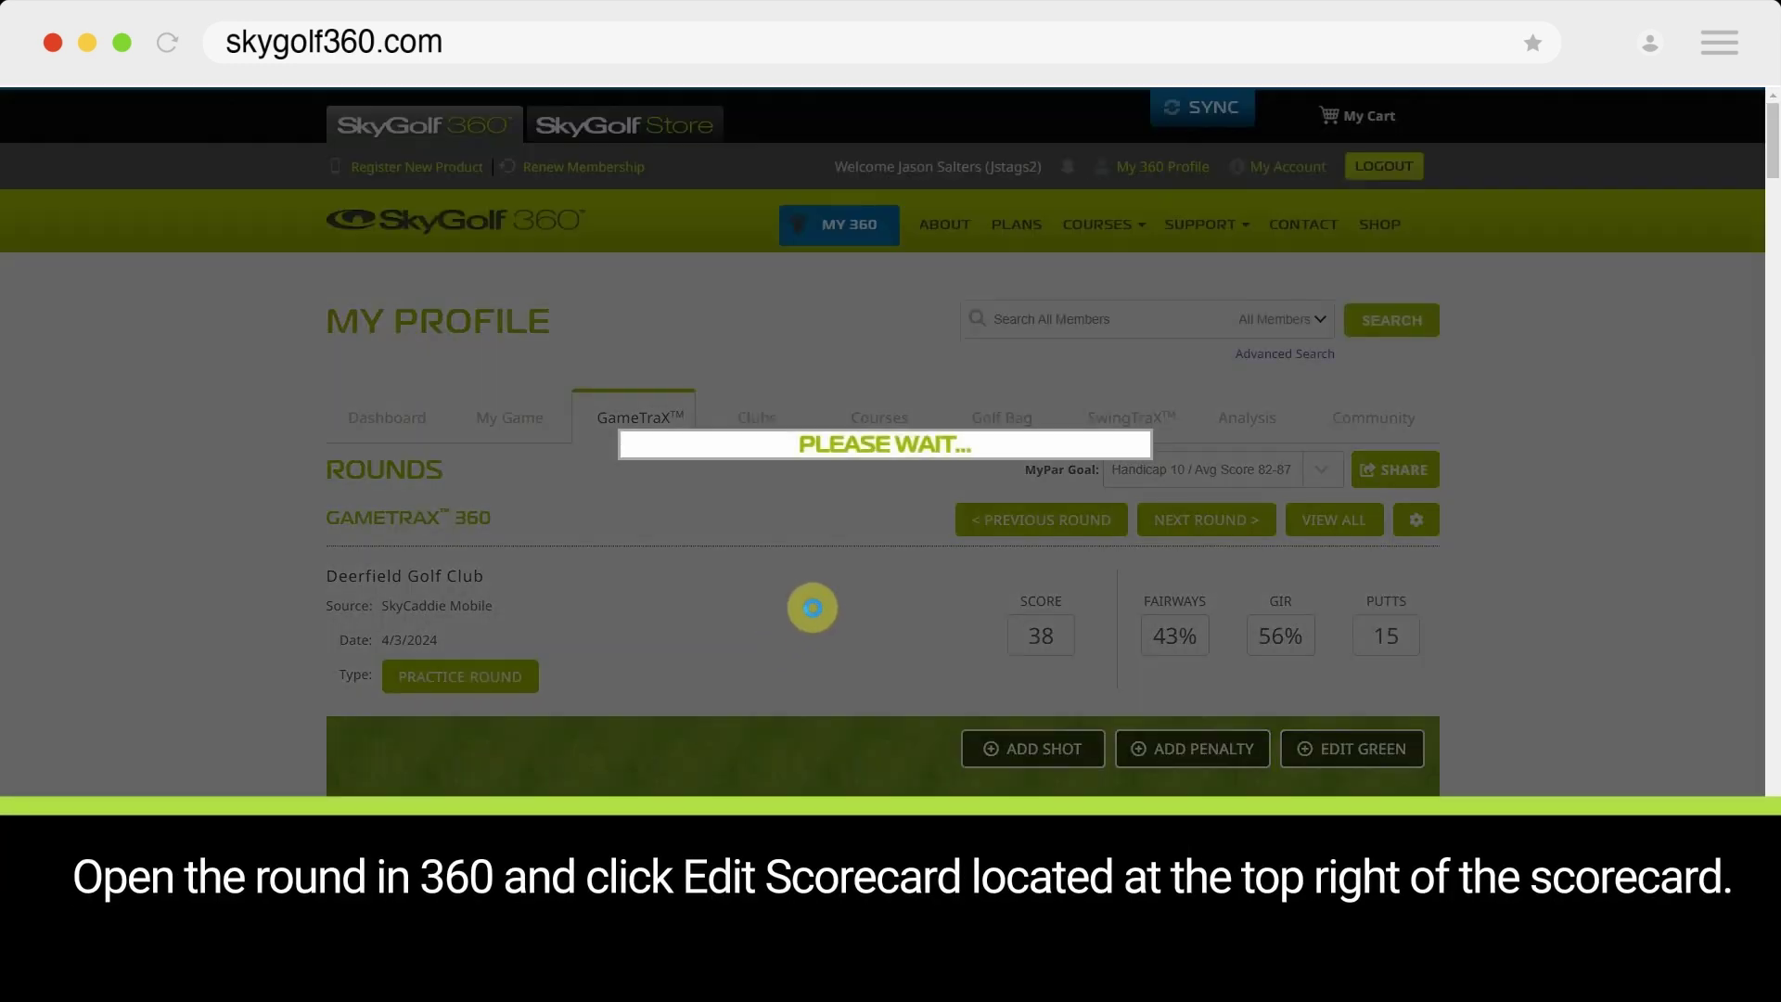
# Step: Open the Edit Score dialog from the round's Scorecard section
pyautogui.scroll(-2, 813, 609)
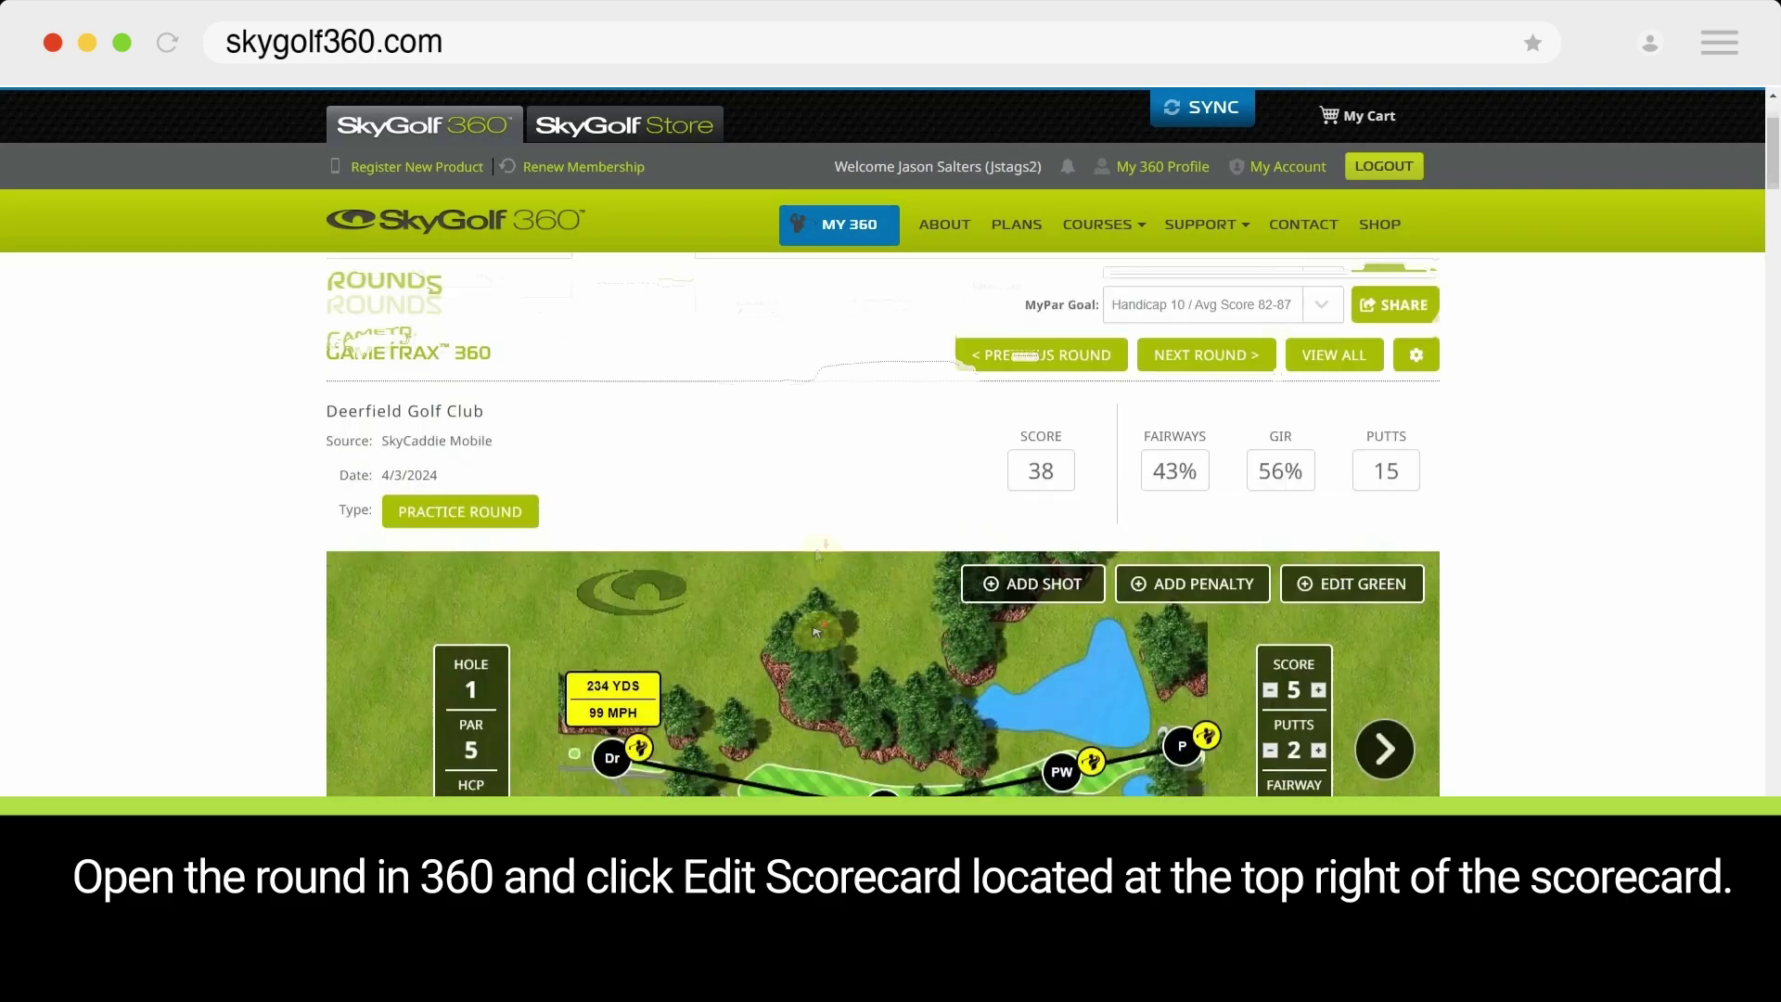
pyautogui.scroll(-5, 816, 632)
pyautogui.scroll(-7, 813, 608)
pyautogui.scroll(1, 814, 618)
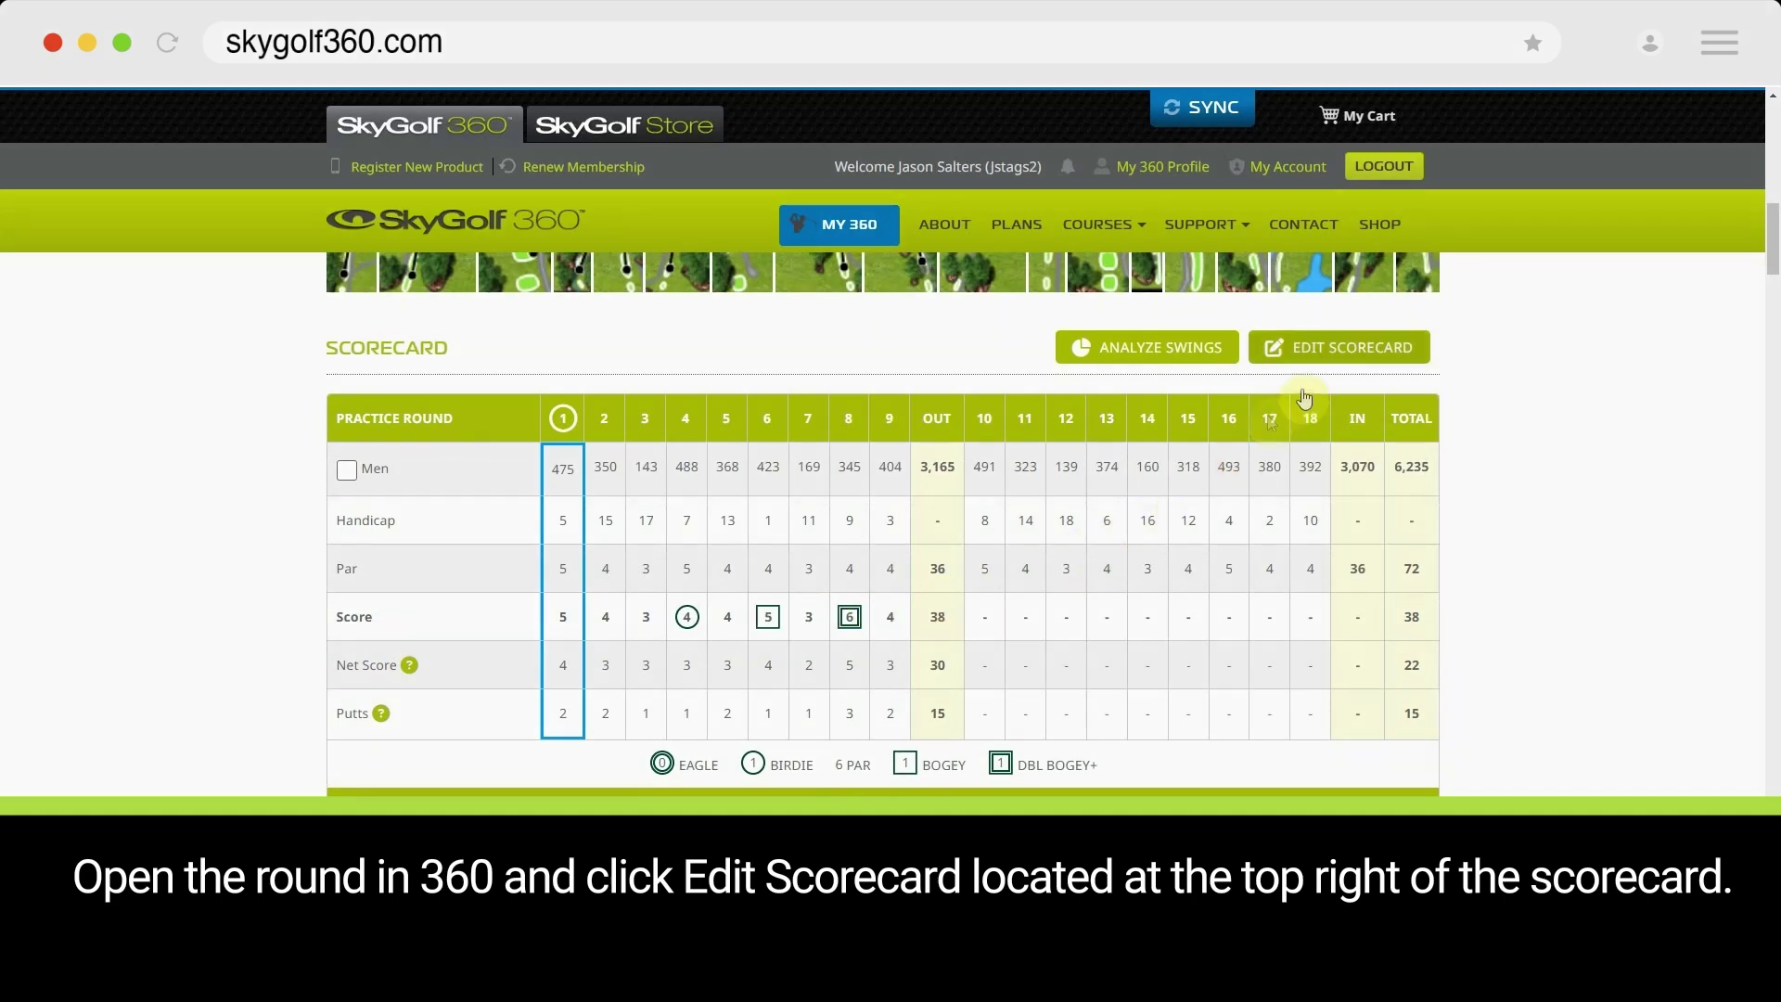
pyautogui.click(1349, 350)
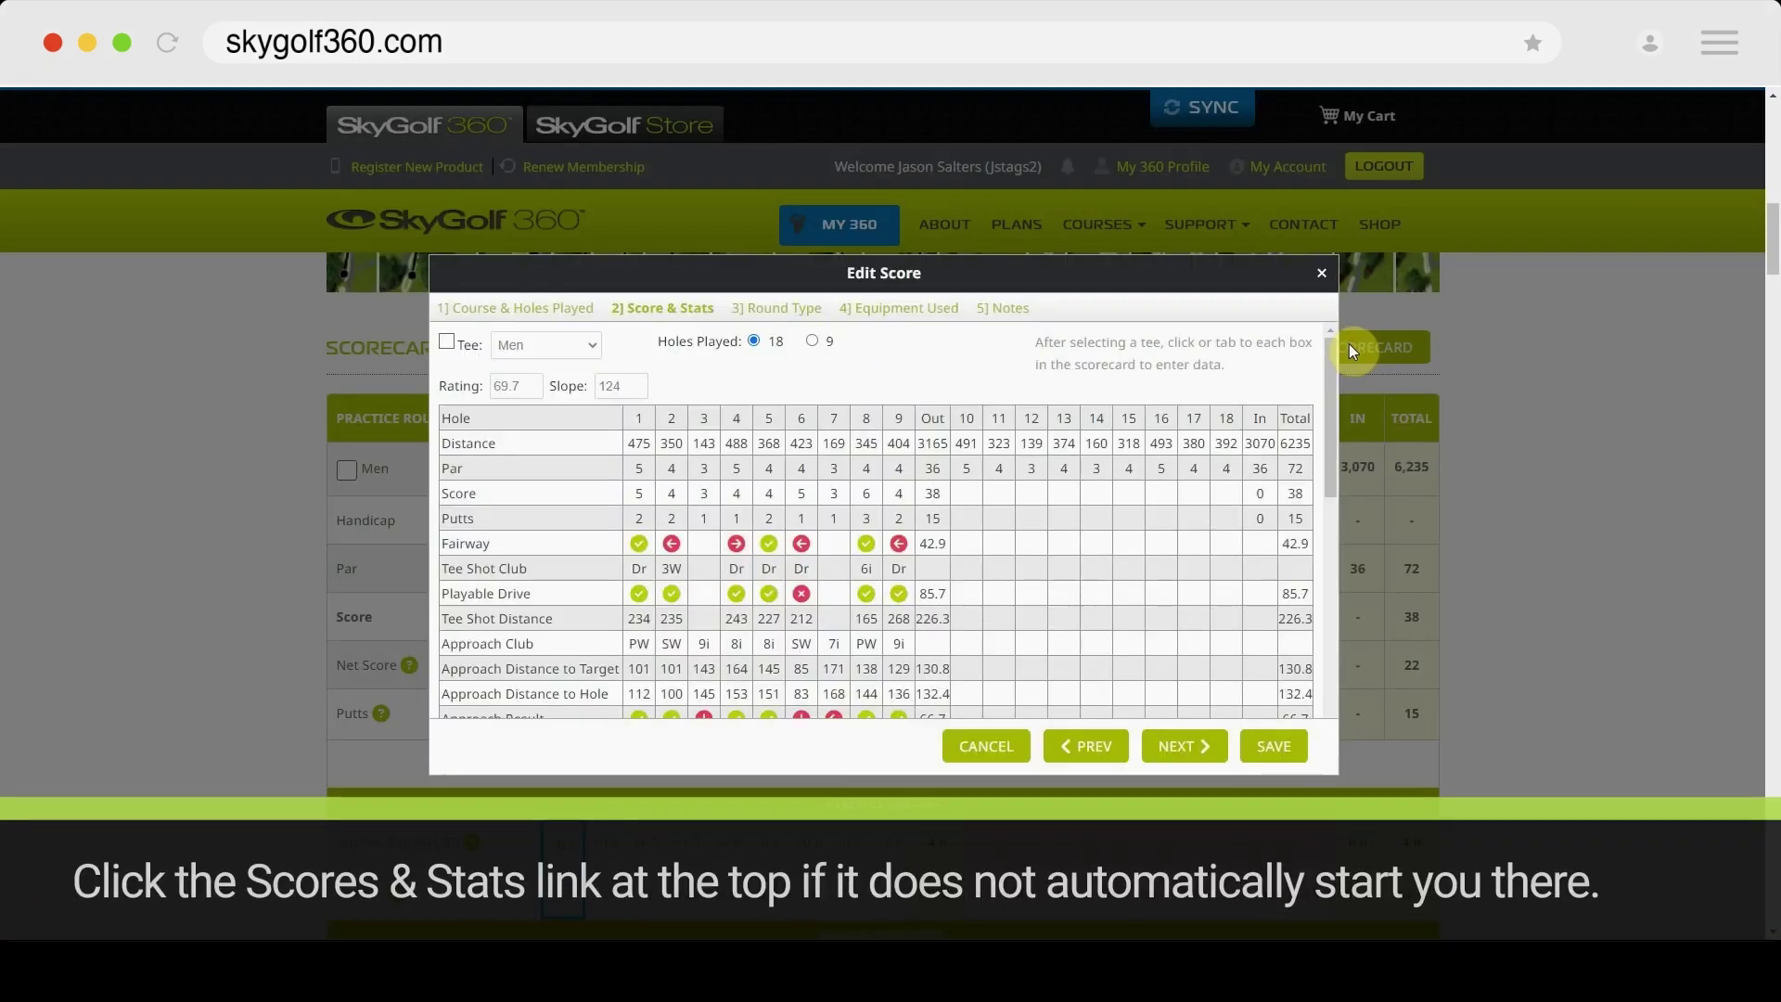
# Step: Set Holes Played to 9, covering the front nine (holes 1-9)
pyautogui.click(814, 341)
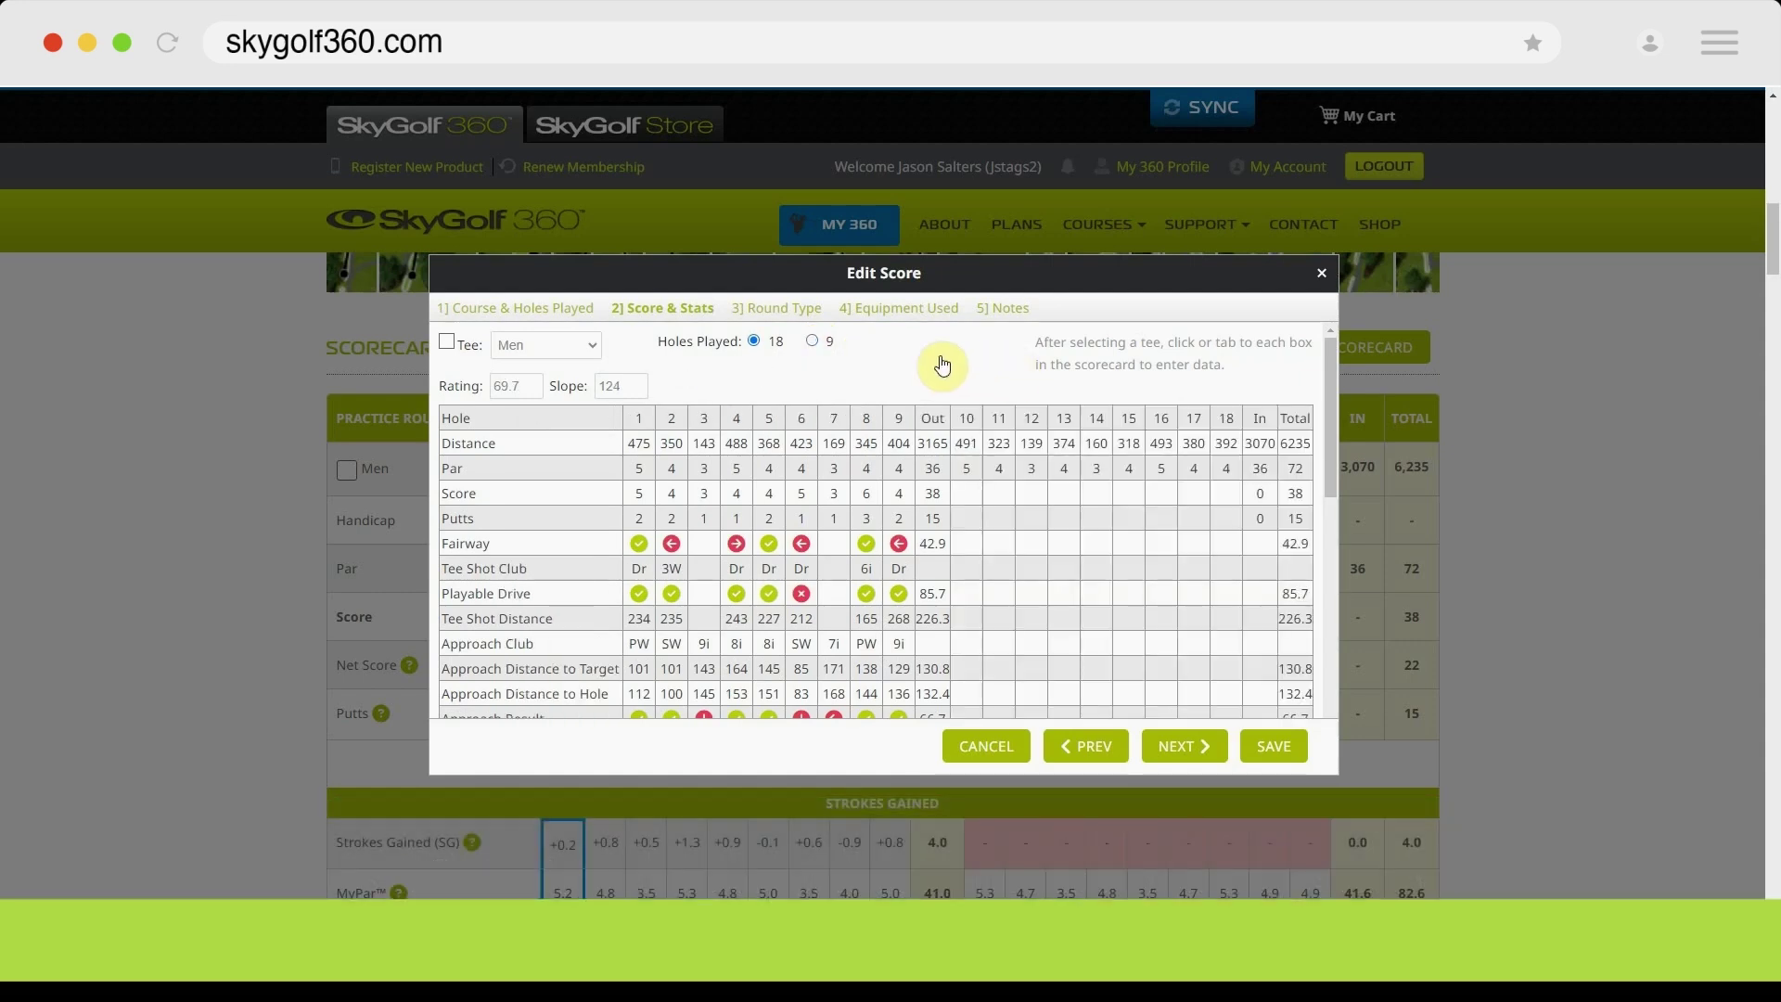
pyautogui.click(814, 341)
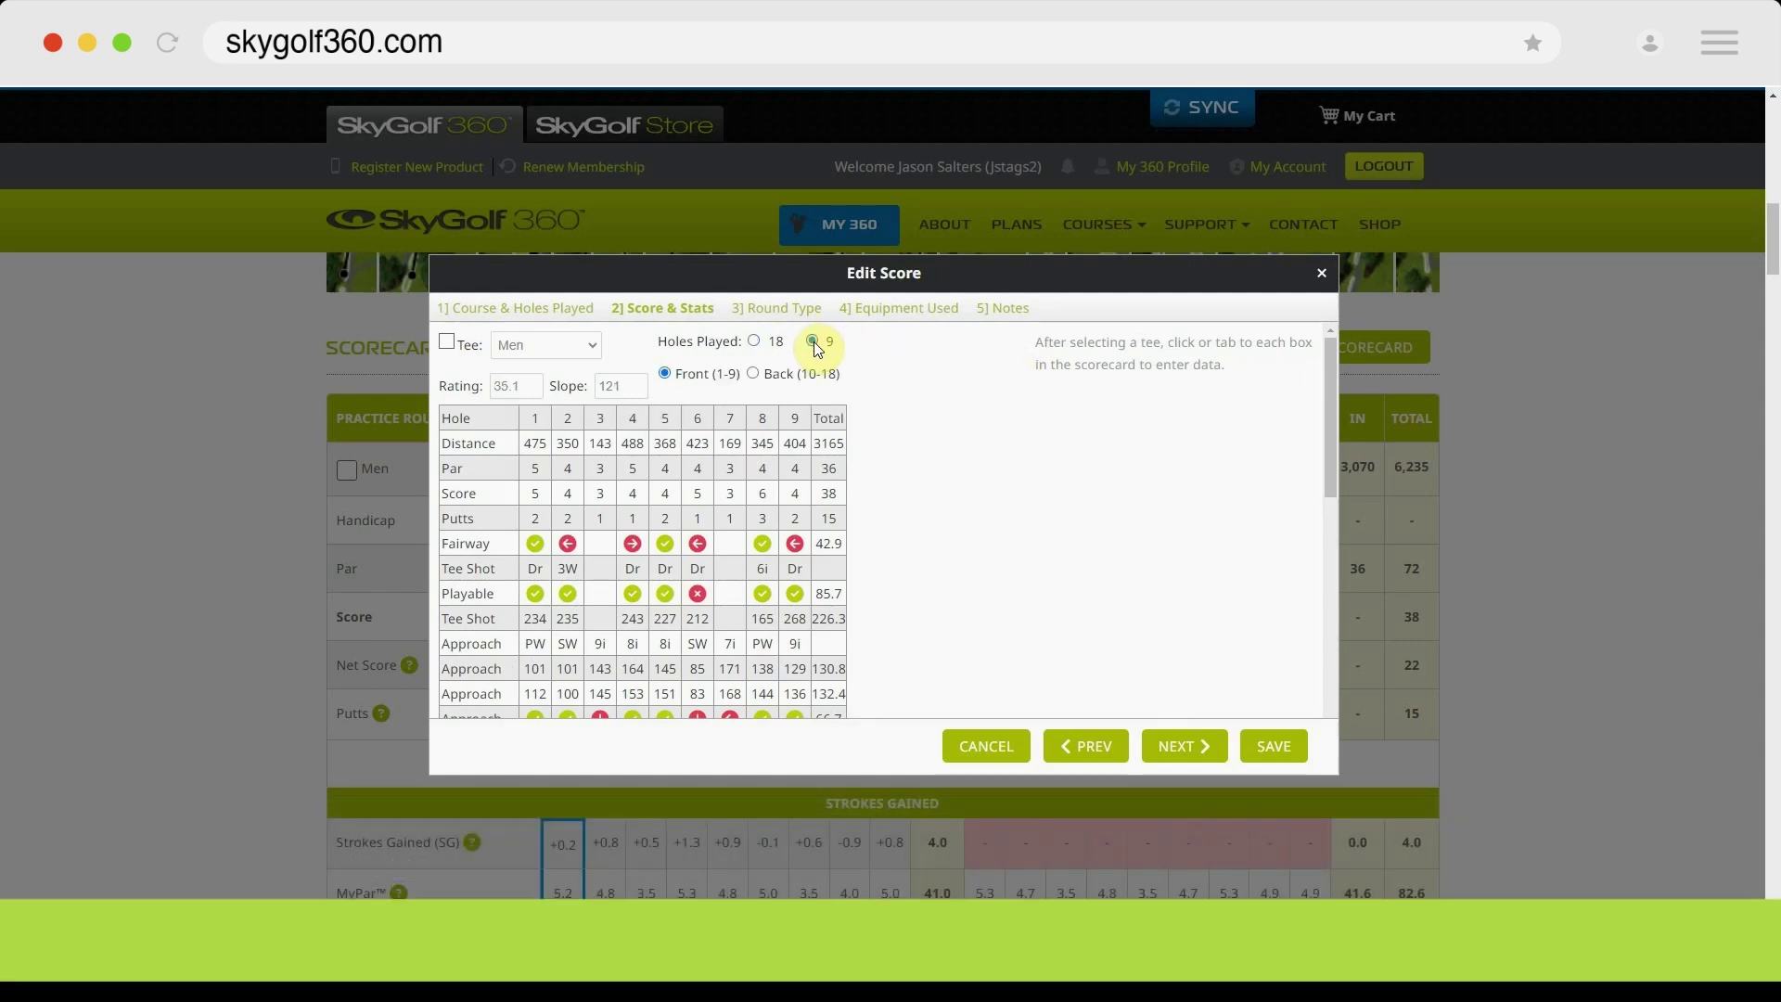
pyautogui.click(665, 373)
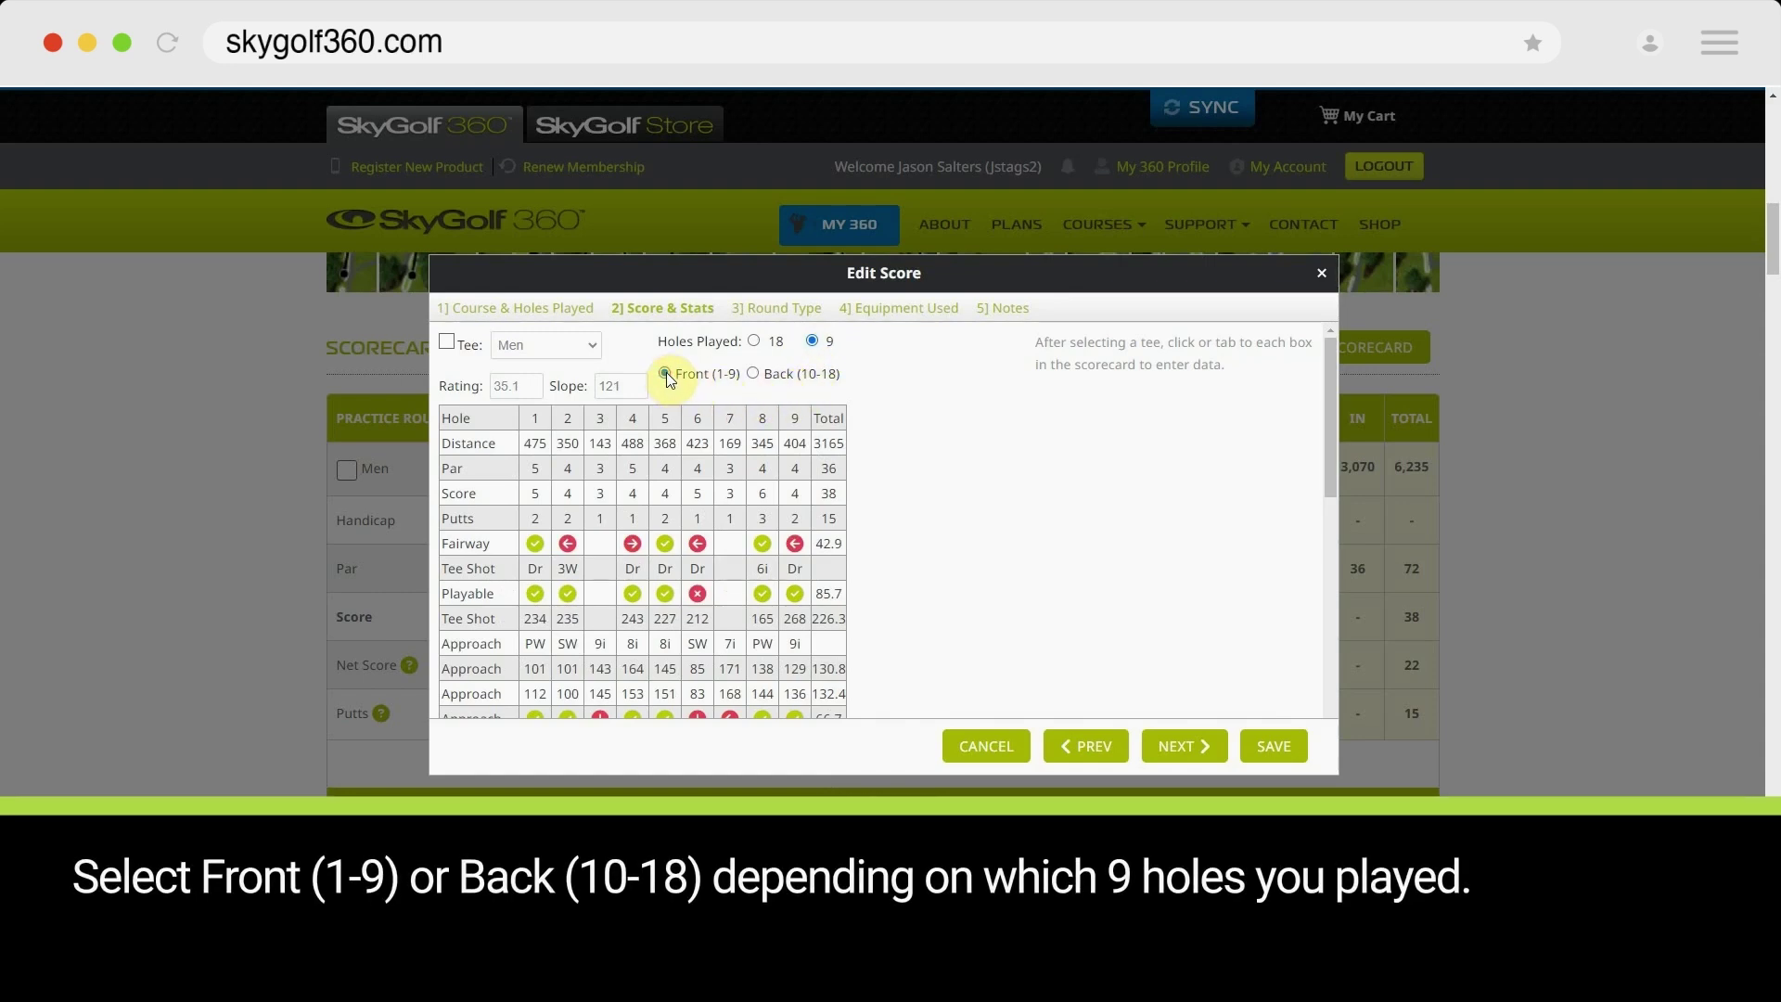
pyautogui.click(782, 309)
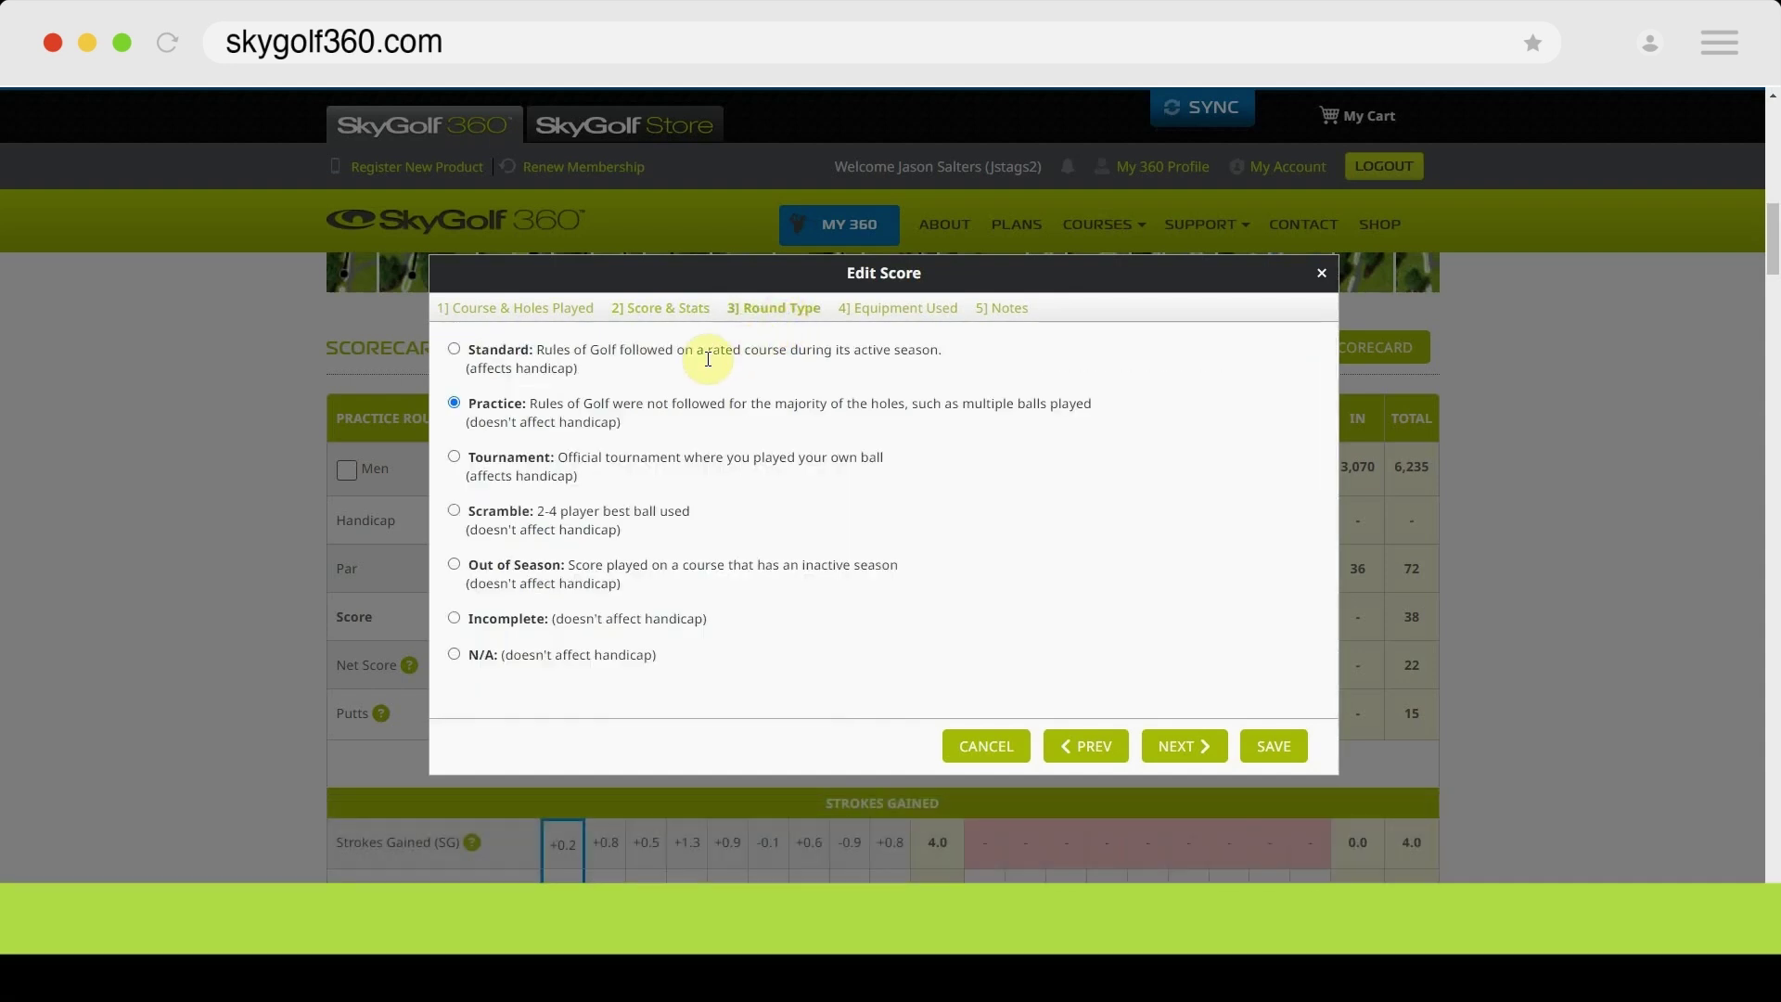
# Step: Switch the 10/11/2024 Deerfield Golf Club 9-hole round's type to Standard
pyautogui.click(455, 350)
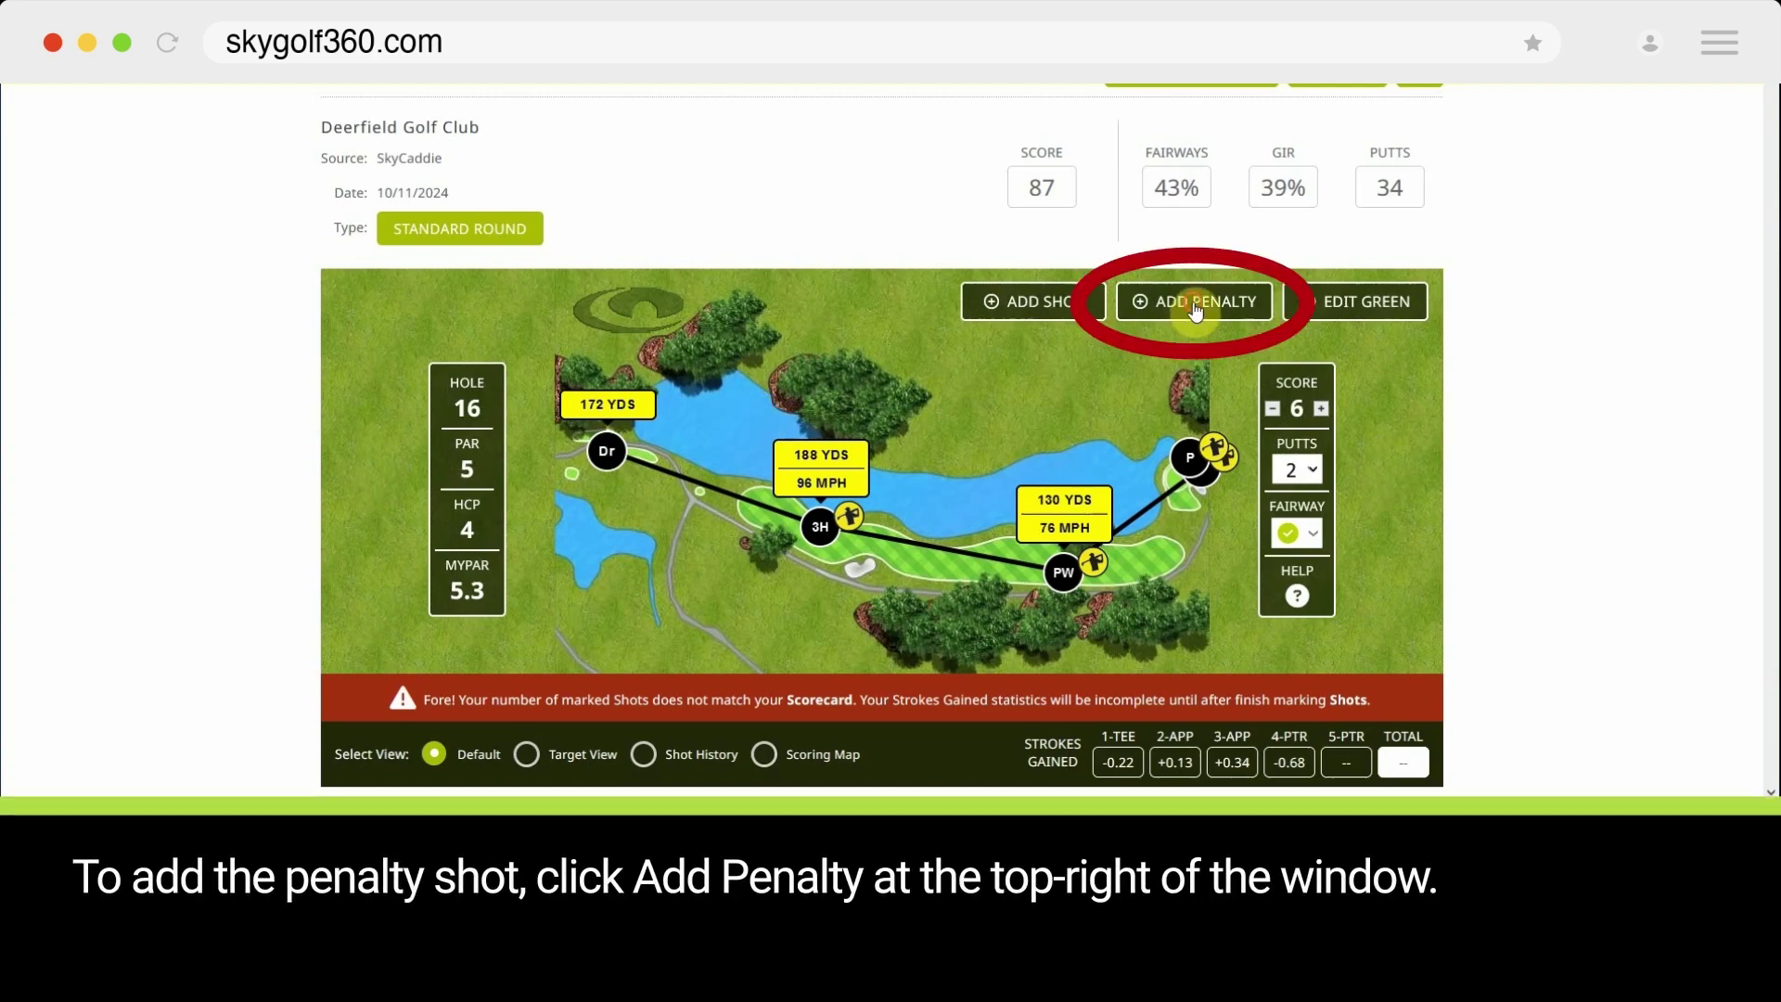
# Step: Add a Water Hazard penalty after Shot #1 - Dr and position it by the water near 3H
pyautogui.click(1190, 302)
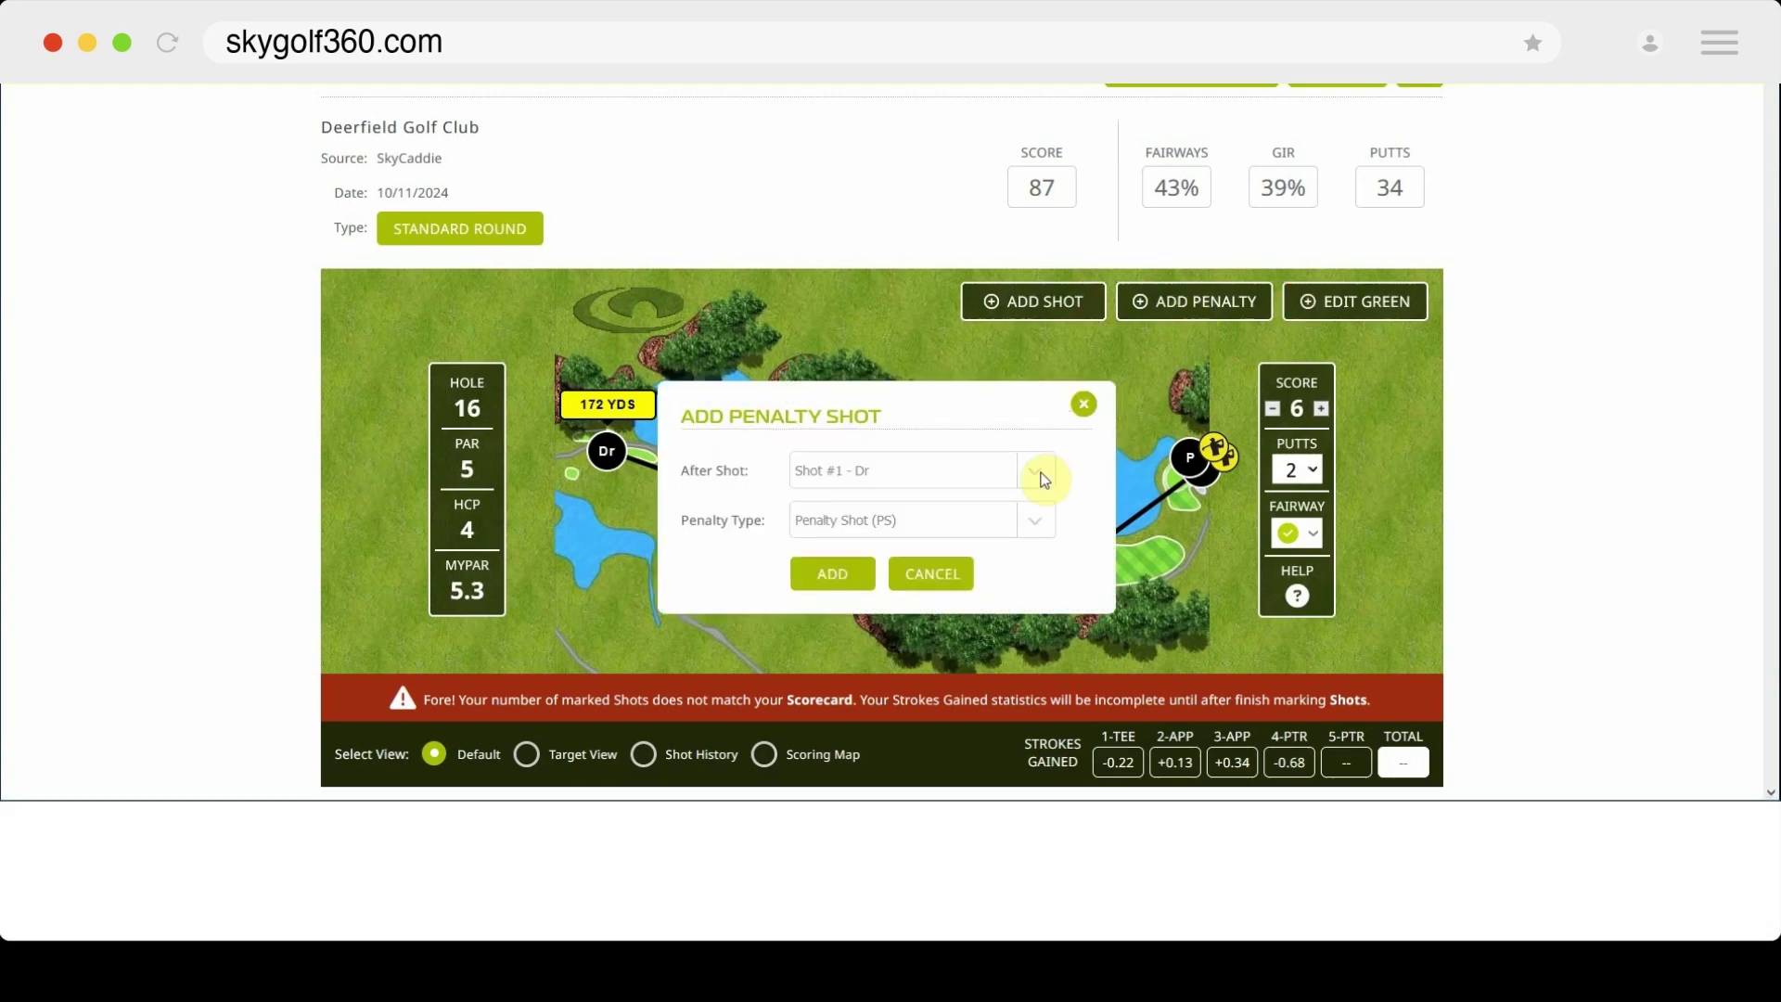
pyautogui.click(1039, 473)
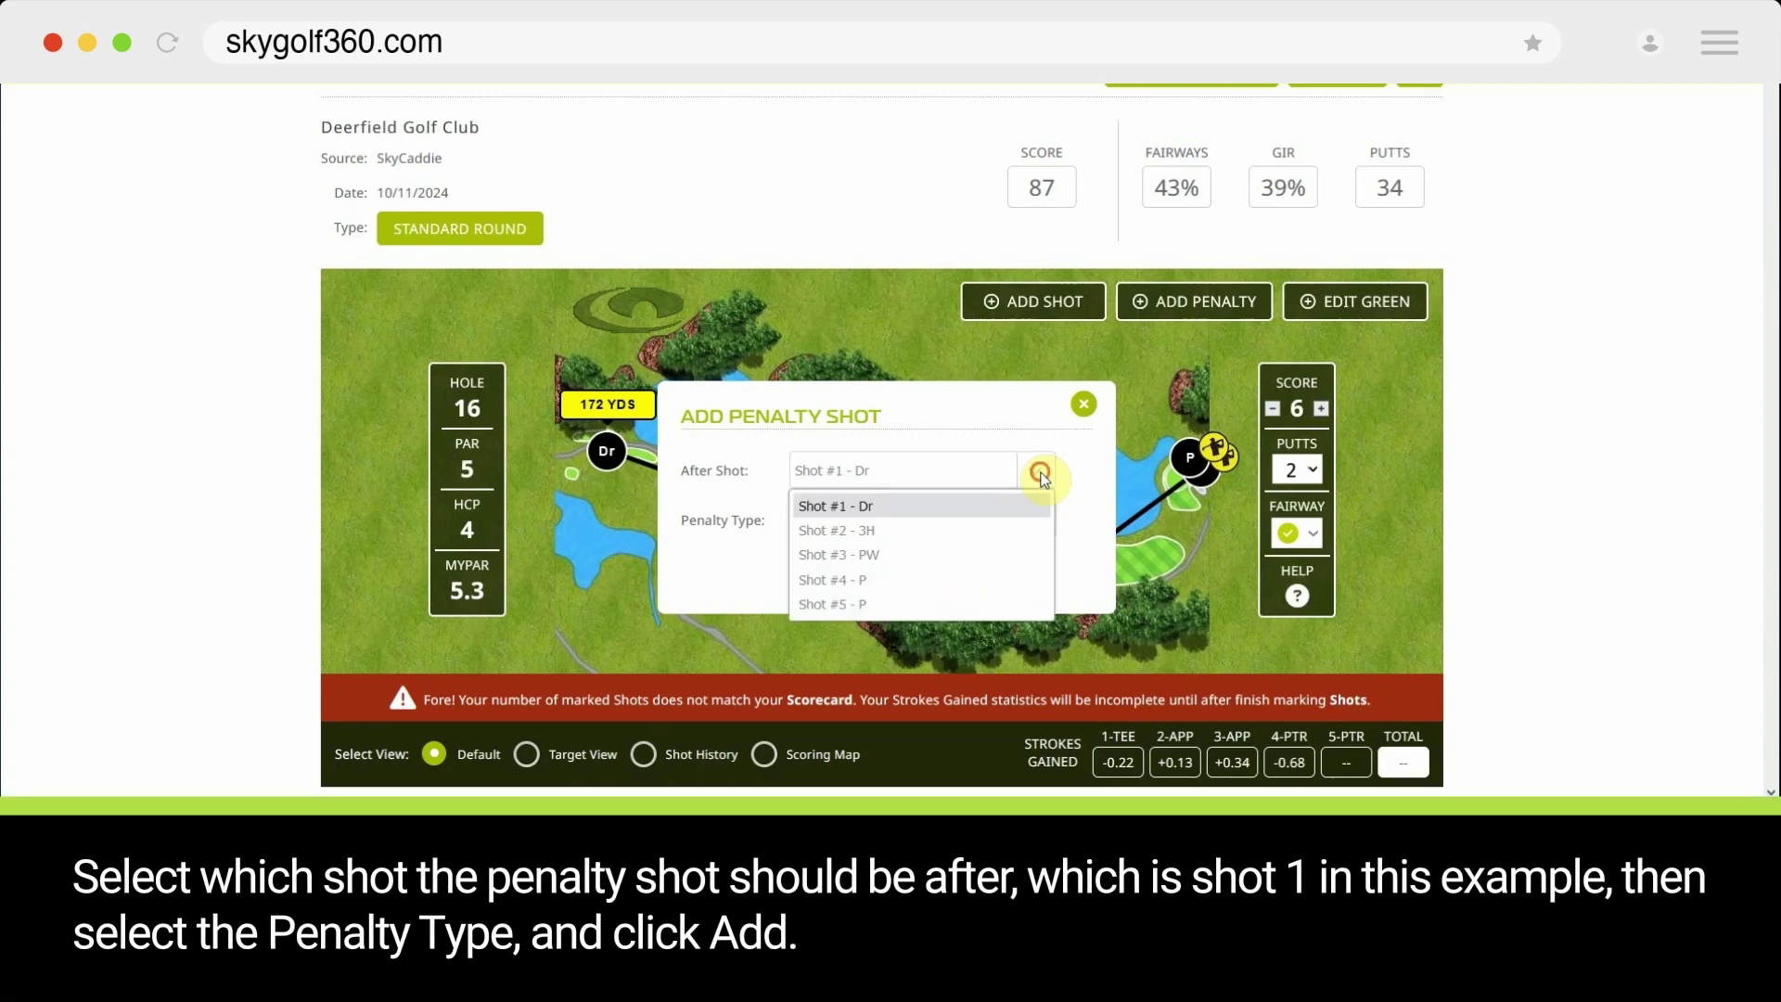
pyautogui.click(1041, 476)
pyautogui.click(1036, 526)
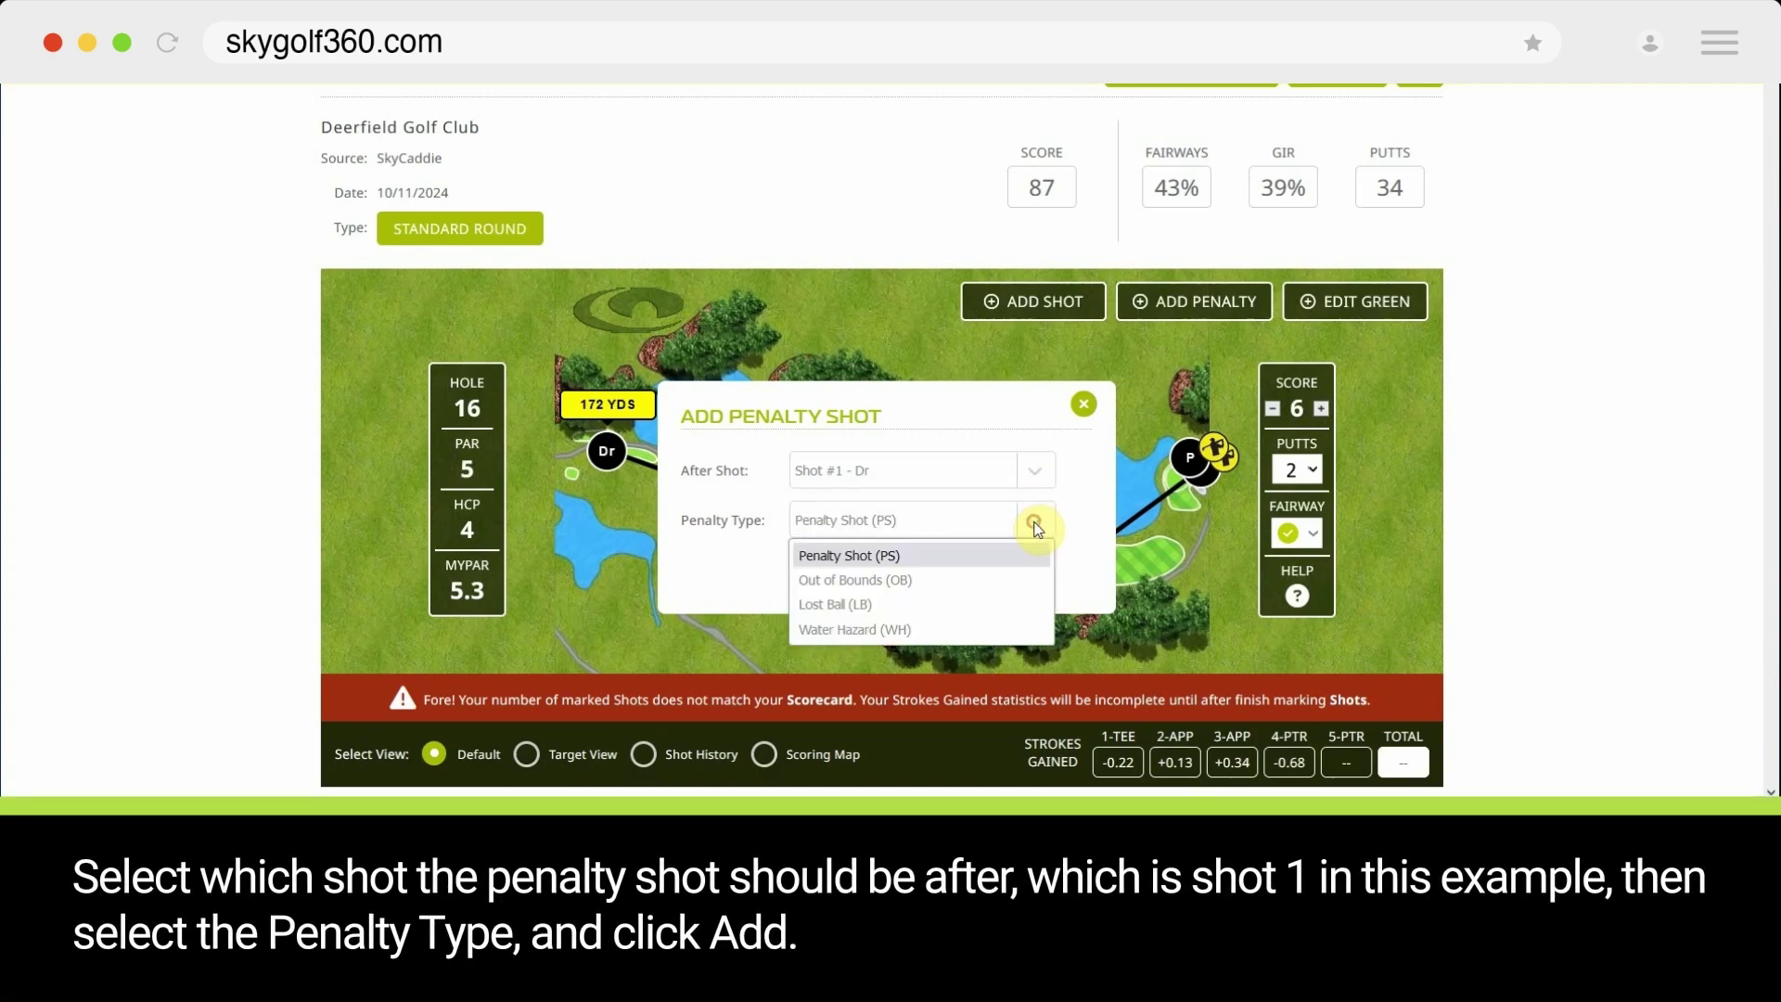
pyautogui.click(893, 631)
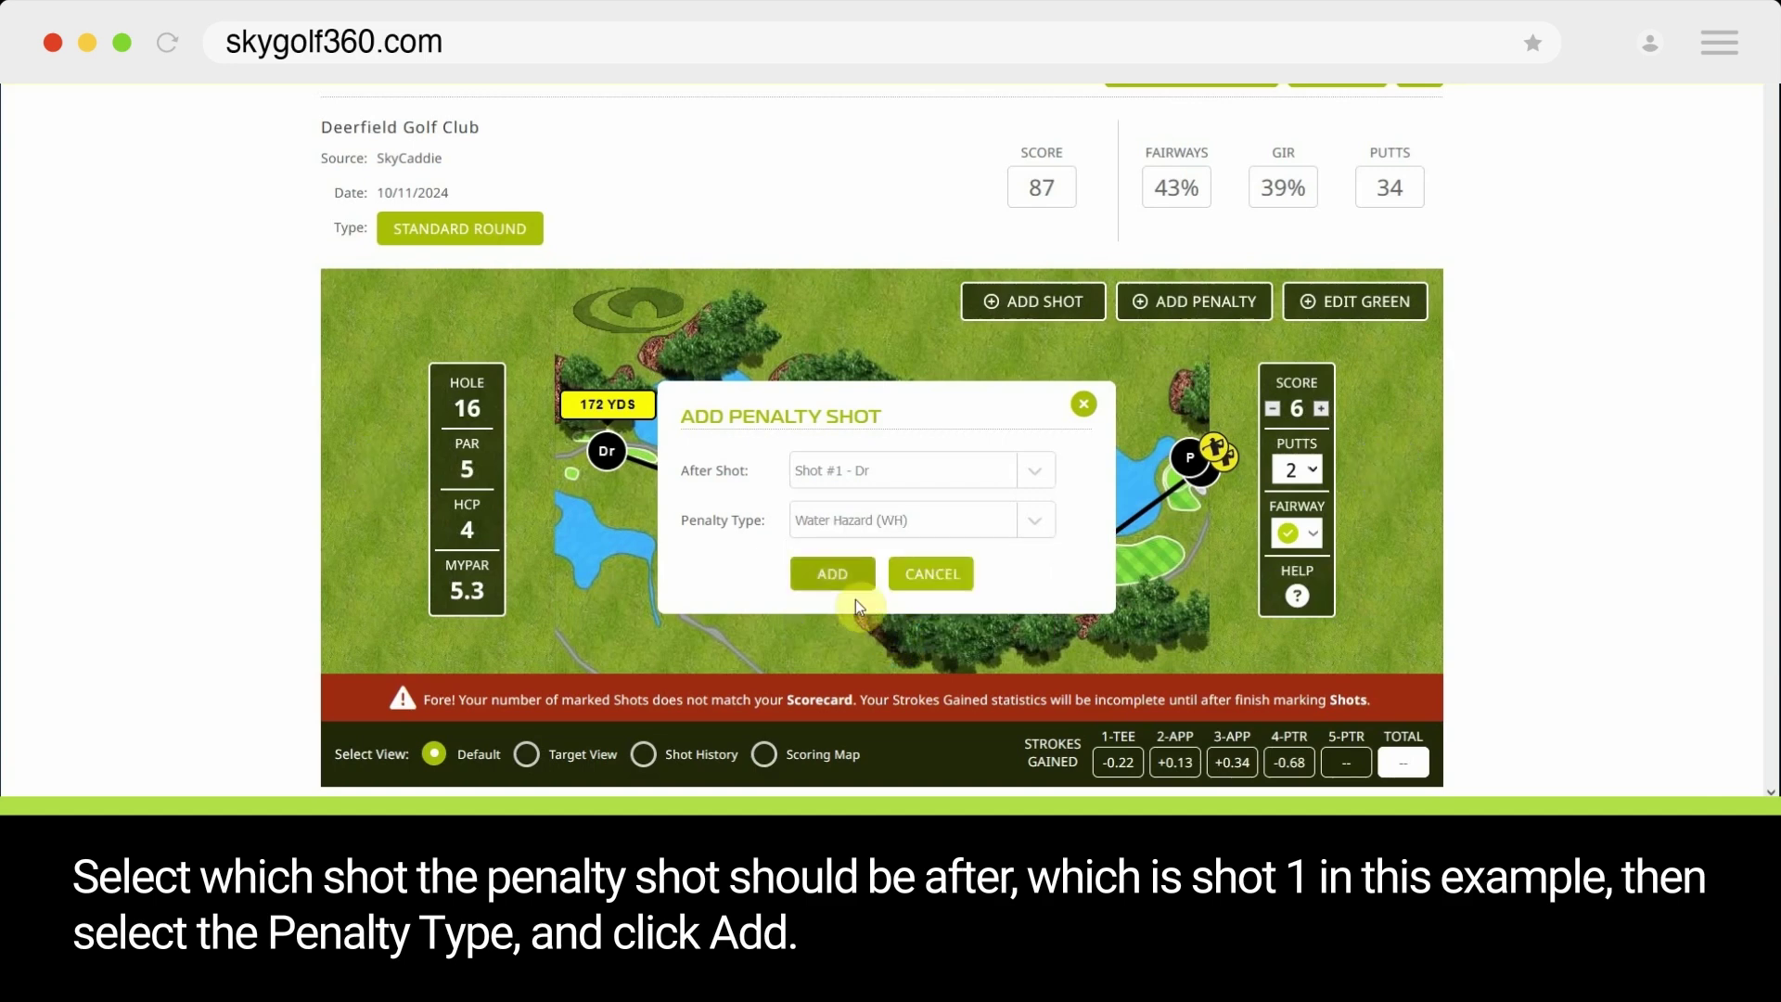
pyautogui.click(833, 575)
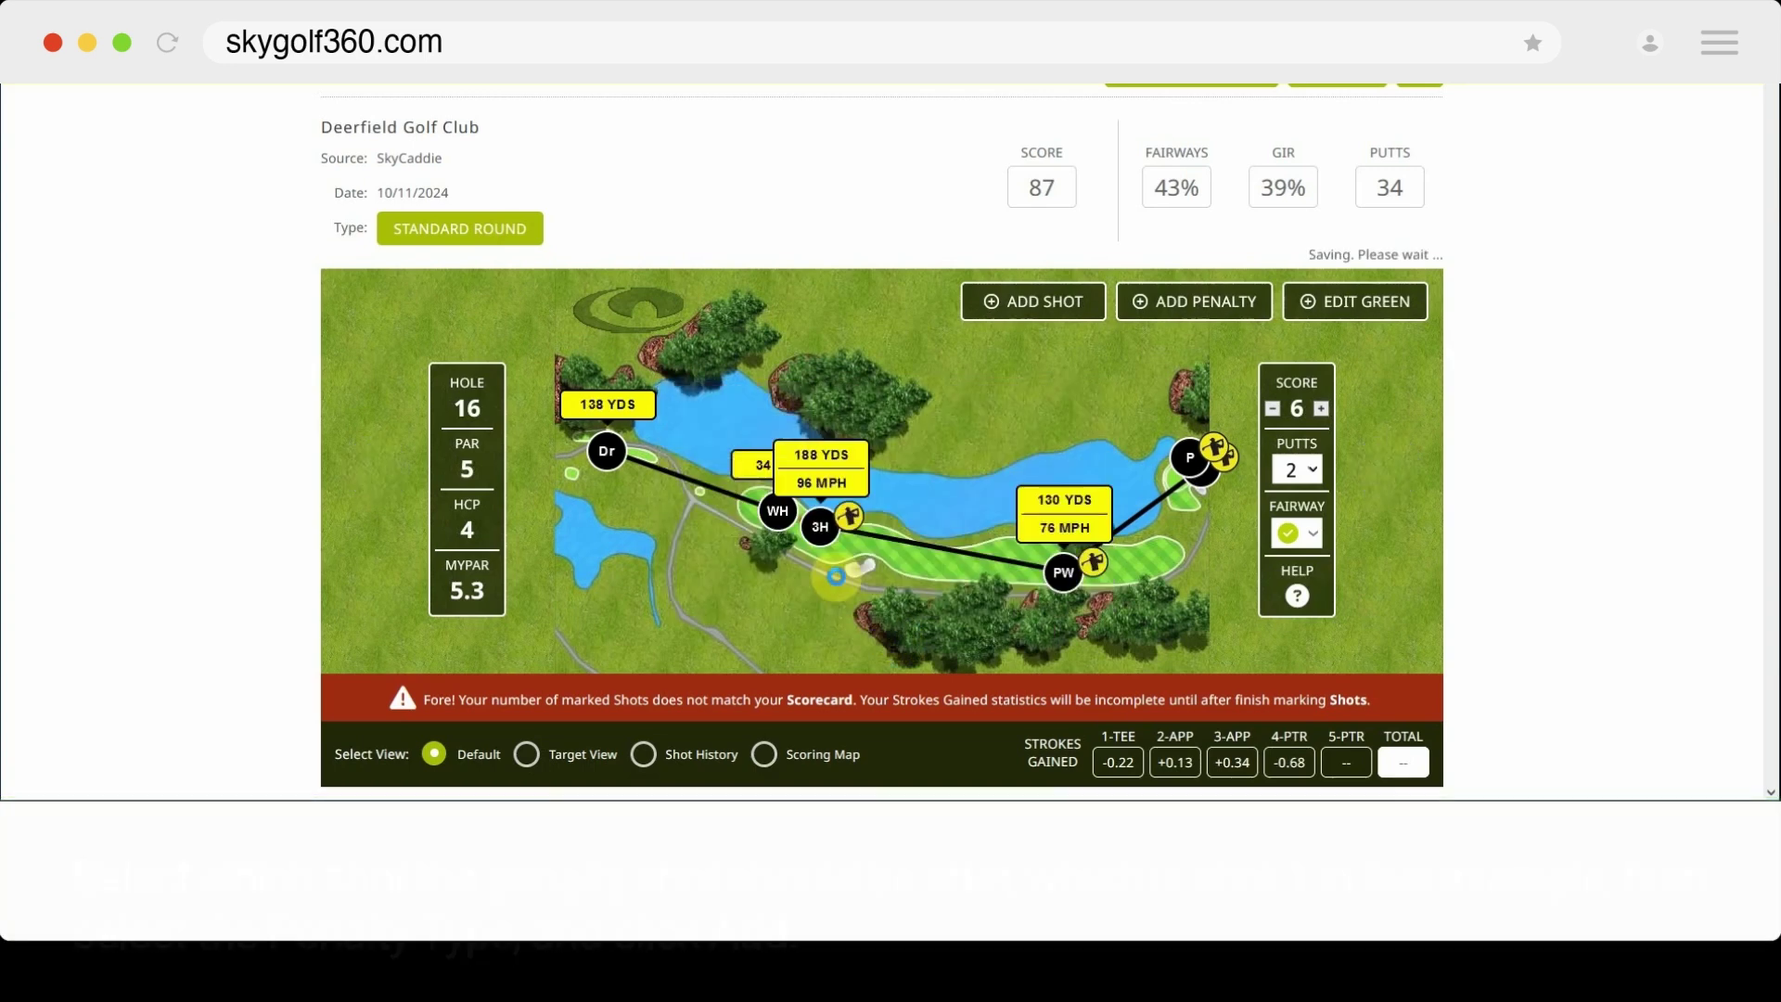
pyautogui.moveTo(779, 522)
pyautogui.mouseDown()
pyautogui.moveTo(800, 548)
pyautogui.moveTo(859, 523)
pyautogui.mouseUp()
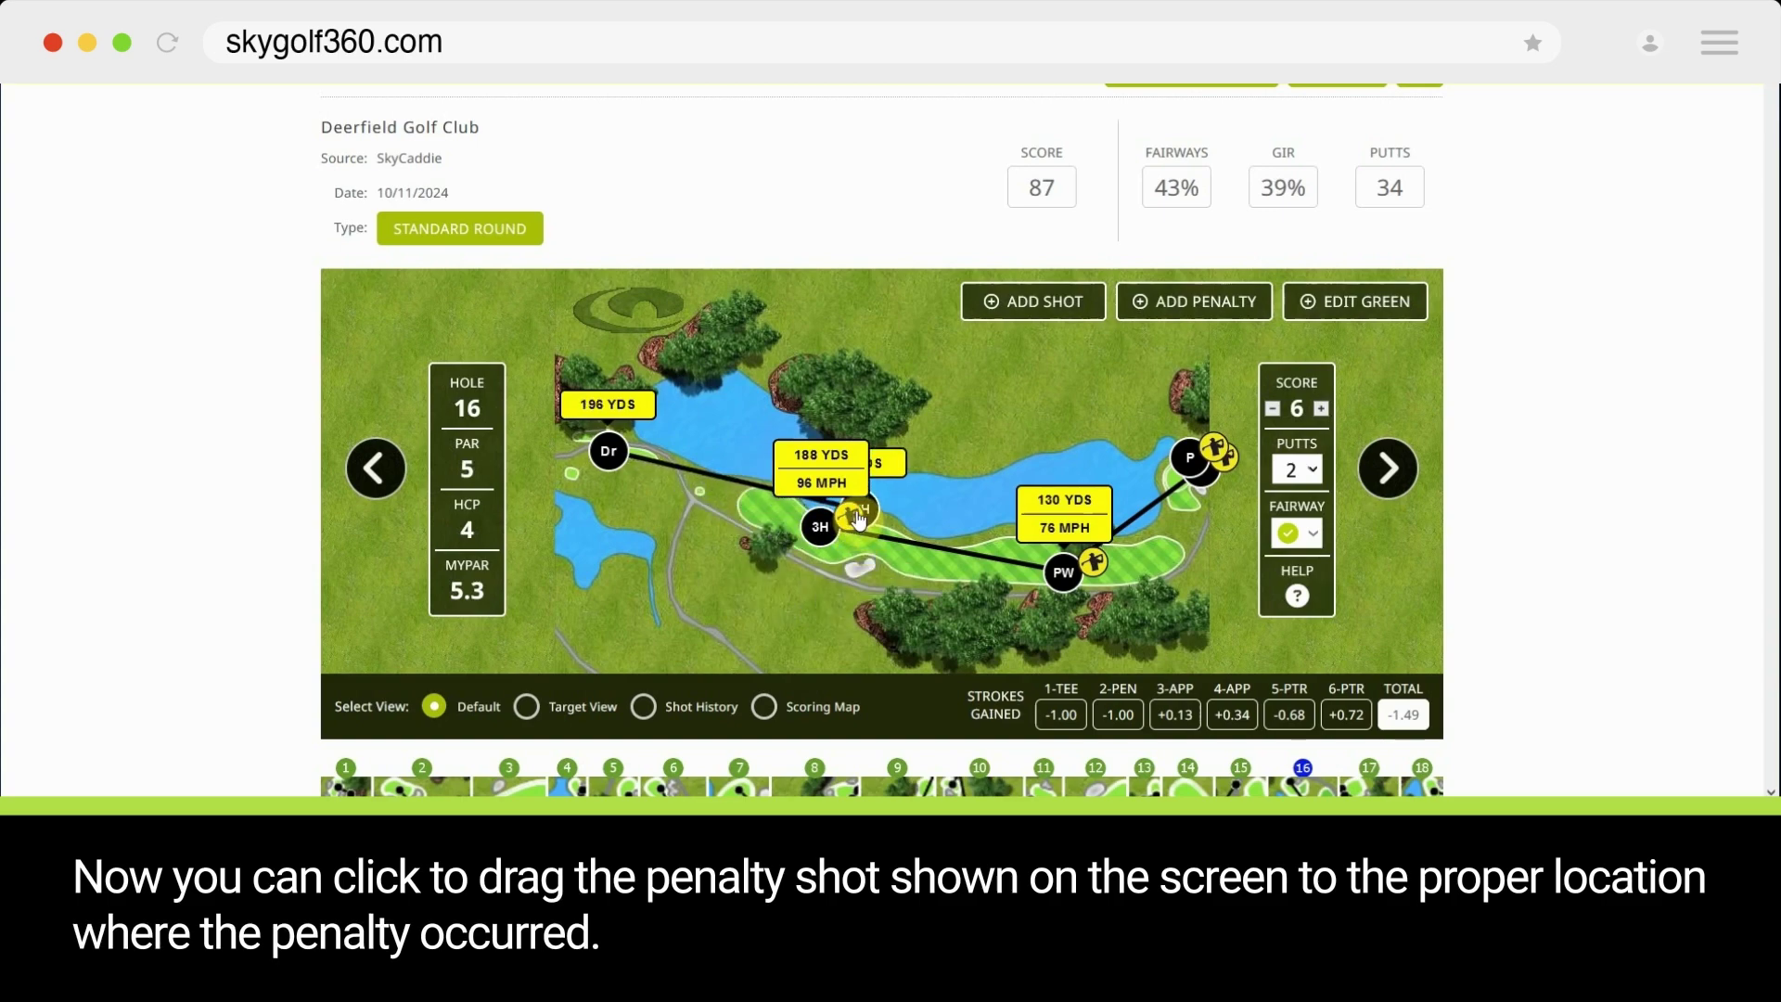